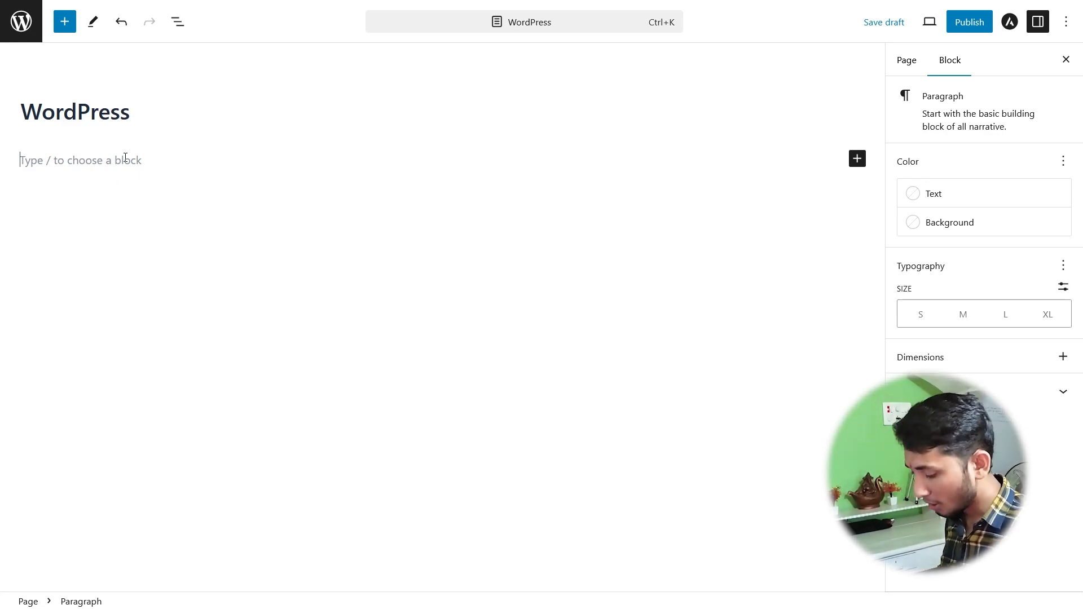
- Search Google for "wordpress" in a new browser tab and copy the English WordPress description from the results' knowledge panel
{"action": "key", "text": "ctrl+t"}
{"action": "left_click", "coordinate": [338, 261]}
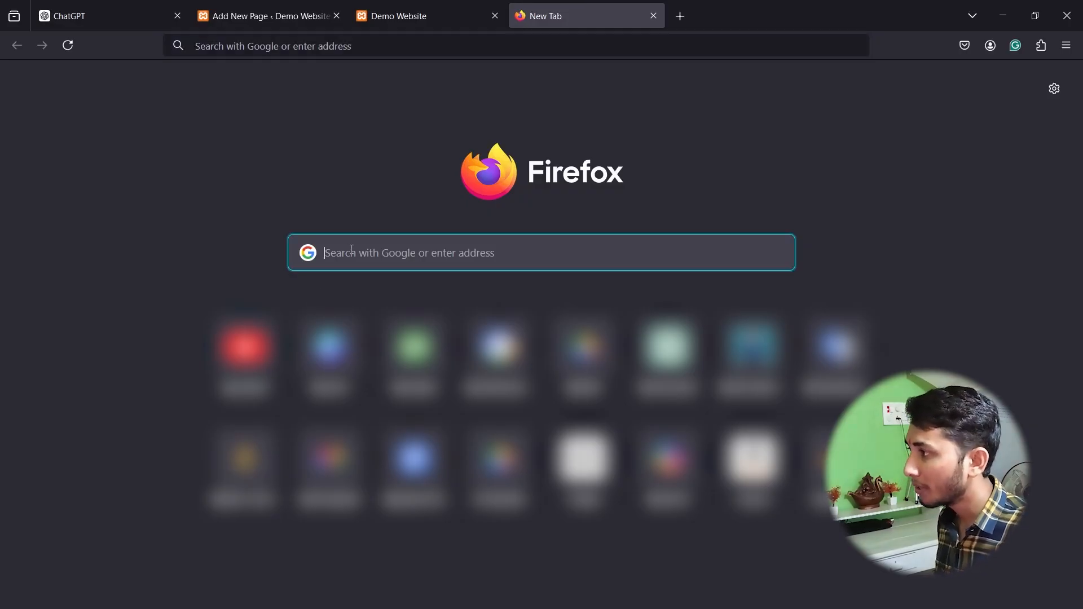
{"action": "type", "text": "wordpress"}
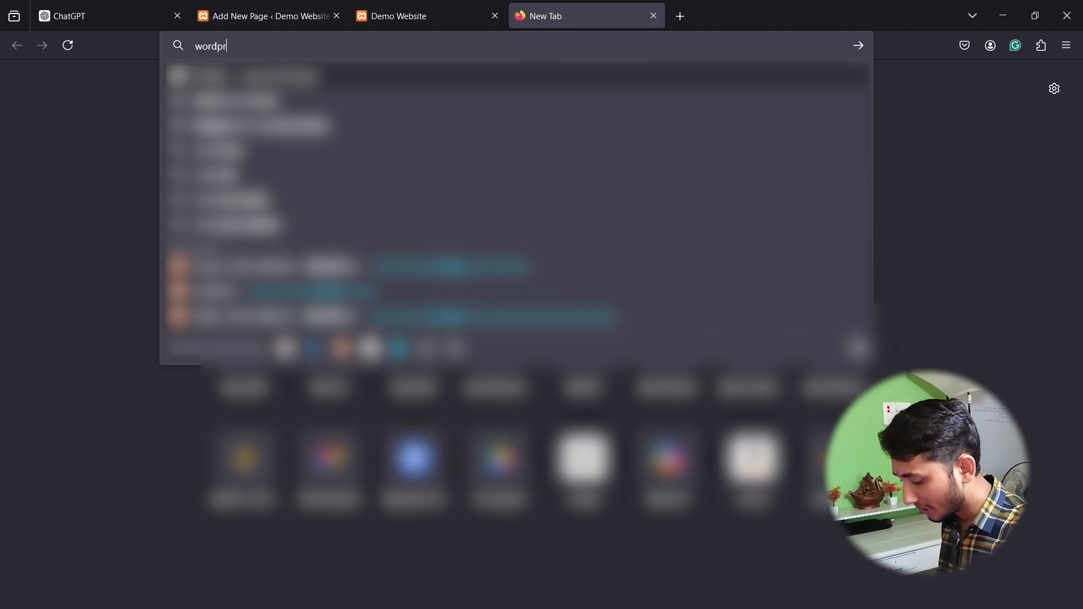
{"action": "key", "text": "Return"}
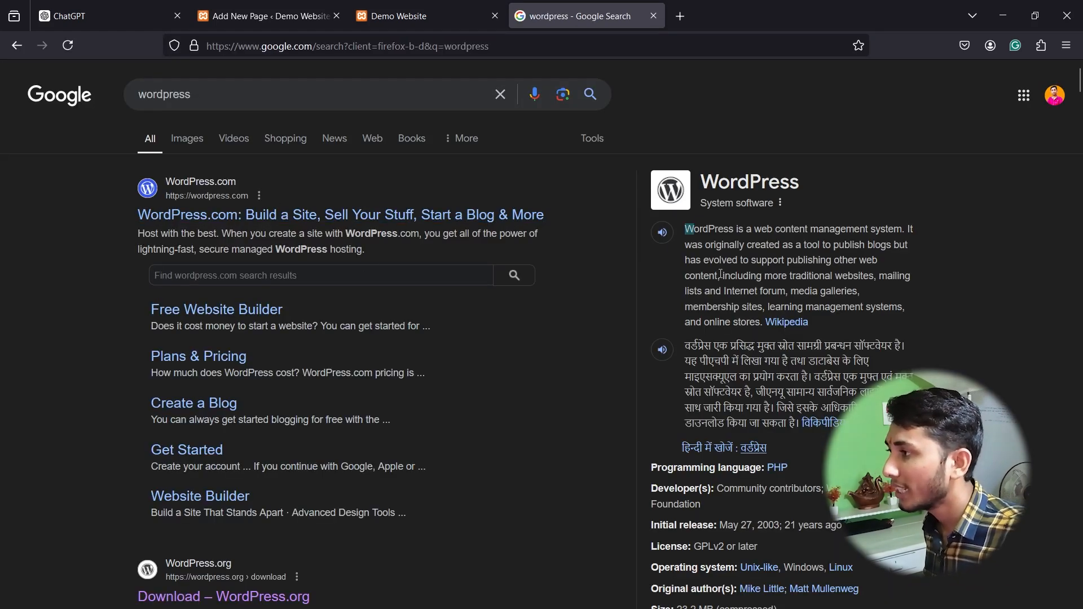
{"action": "left_click_drag", "start_coordinate": [721, 275], "coordinate": [871, 372]}
{"action": "key", "text": "ctrl+c"}
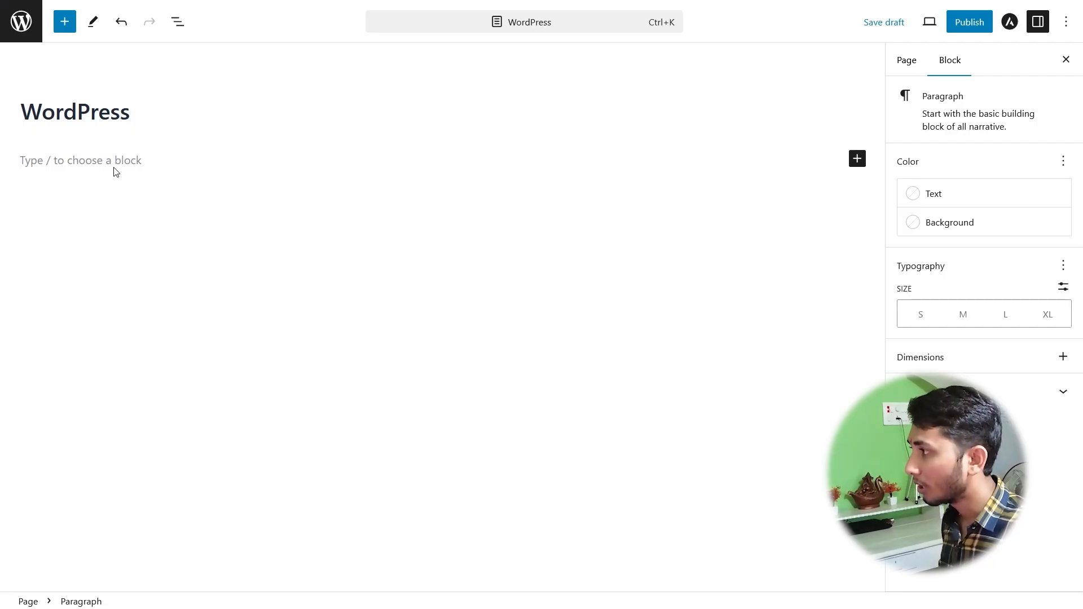
{"action": "left_click", "coordinate": [124, 151]}
{"action": "key", "text": "ctrl+v"}
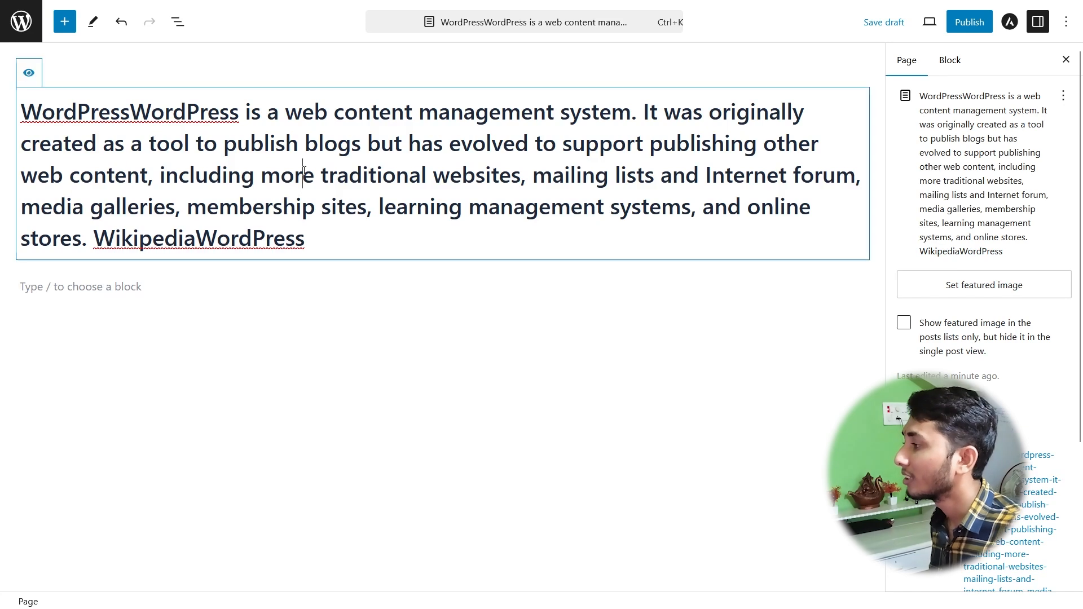
{"action": "key", "text": "ctrl+z"}
- Paste the copied WordPress description into the page body, followed by the two introductory paragraphs about WordPress from Wikipedia
{"action": "left_click", "coordinate": [96, 159]}
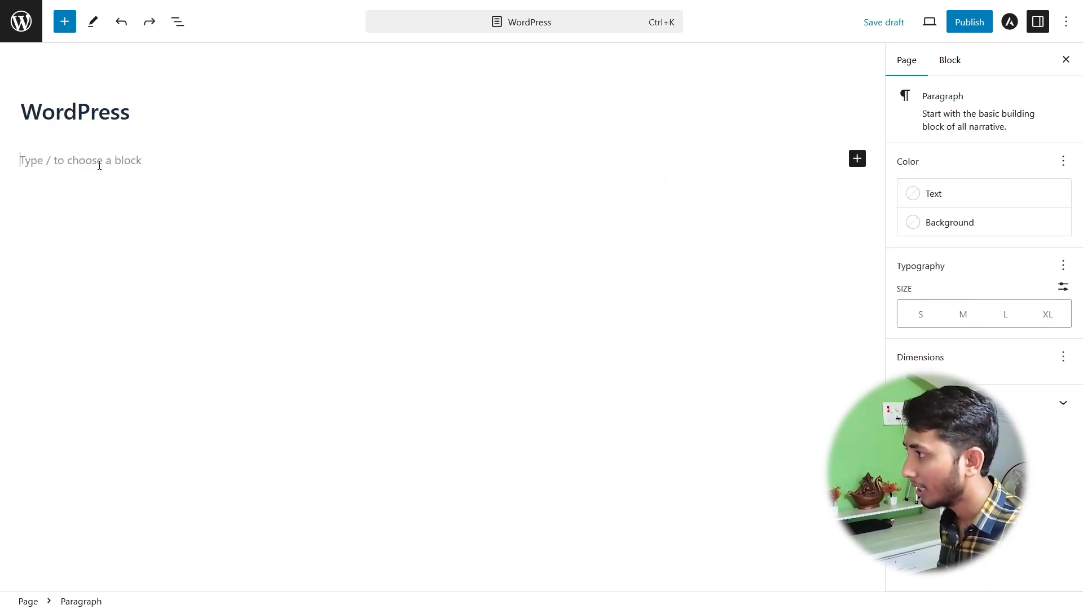
{"action": "type", "text": "WordPress is a web content management system. It was originally created as a tool to publish blogs but has evolved to support publishing other web content, including more traditional websites, mailing lists and Internet forum, media galleries, membership sites, learning management systems, and online stores. Wikipedia"}
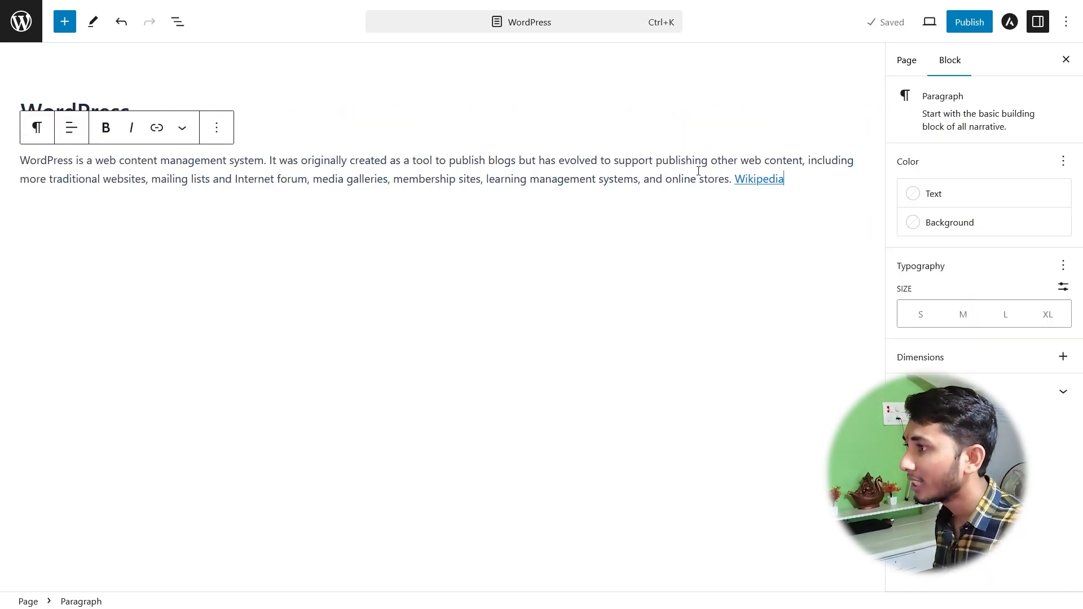
{"action": "key", "text": "Return"}
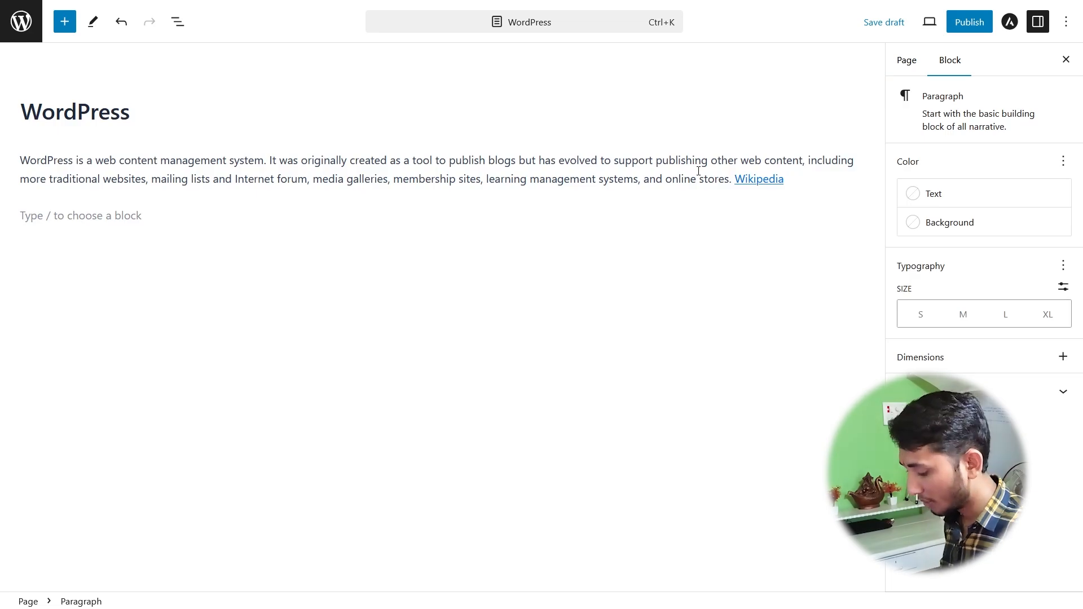
{"action": "key", "text": "ctrl+Tab"}
{"action": "key", "text": "ctrl+shift+Tab"}
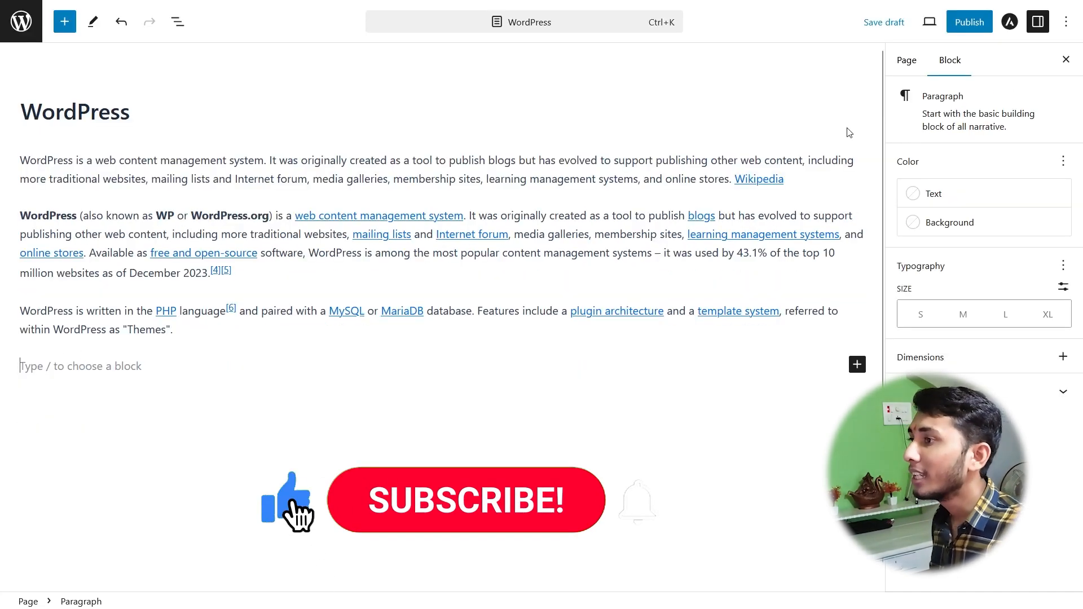
- Publish the WordPress page and view it live on the site, checking its title and text
{"action": "left_click", "coordinate": [971, 23]}
{"action": "left_click", "coordinate": [950, 21]}
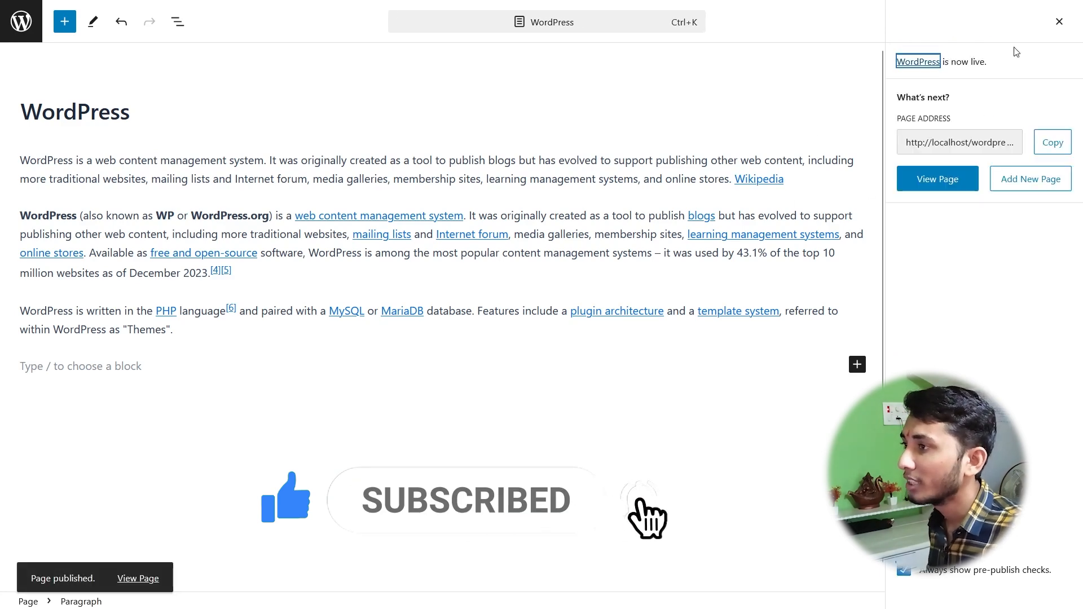
{"action": "left_click", "coordinate": [937, 179]}
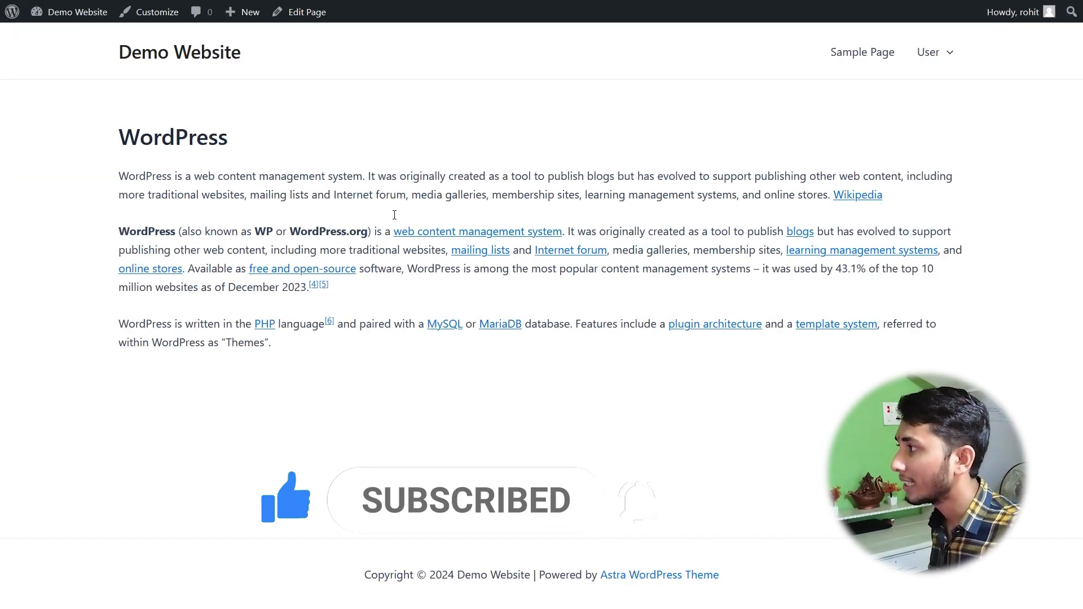
{"action": "left_click_drag", "start_coordinate": [116, 142], "coordinate": [234, 139]}
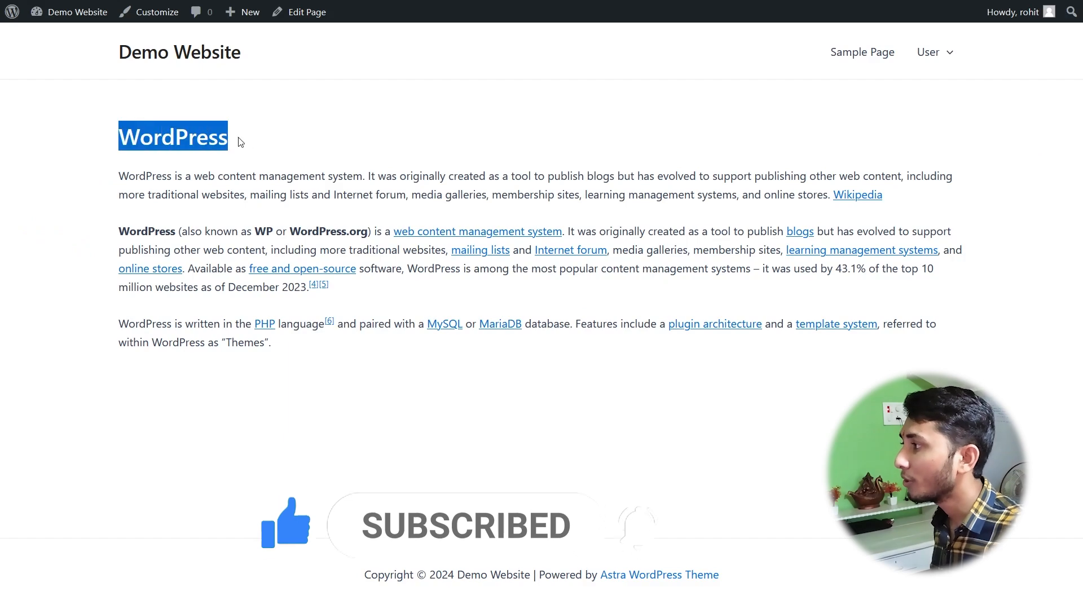
{"action": "left_click", "coordinate": [414, 375]}
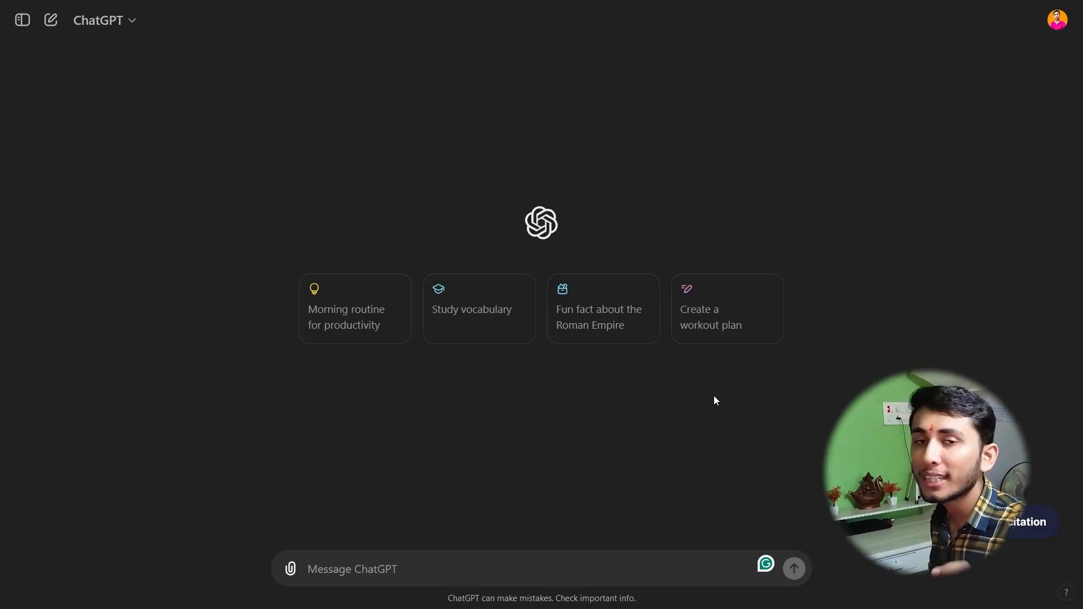
- Copy the entire WordPress quiz prompt from the "prompt" file in Notepad and paste it into the ChatGPT message field
{"action": "key", "text": "alt+Tab"}
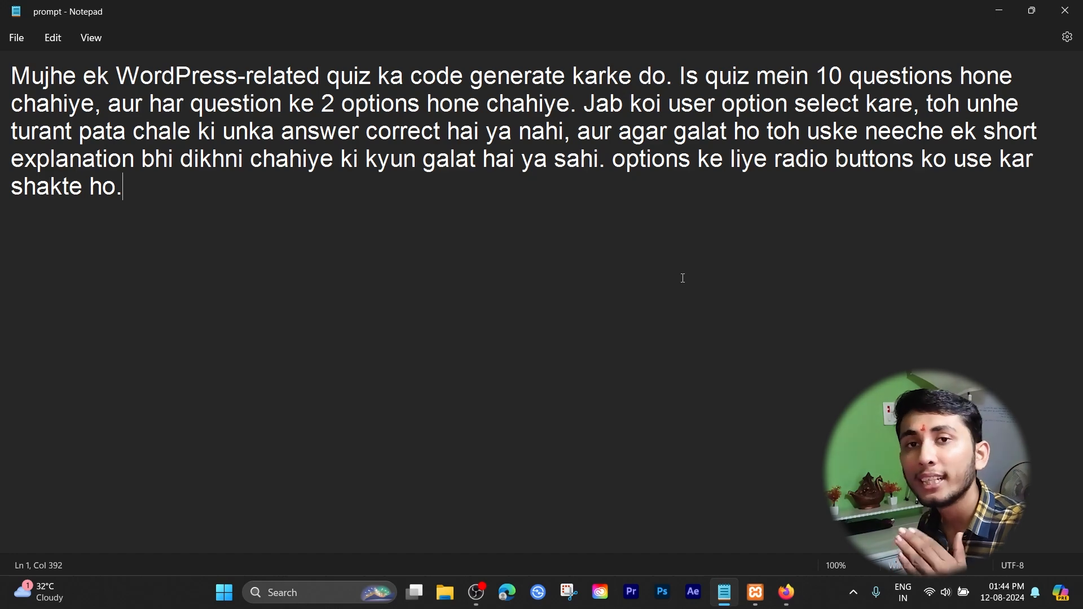
{"action": "key", "text": "ctrl+a"}
{"action": "key", "text": "ctrl+c"}
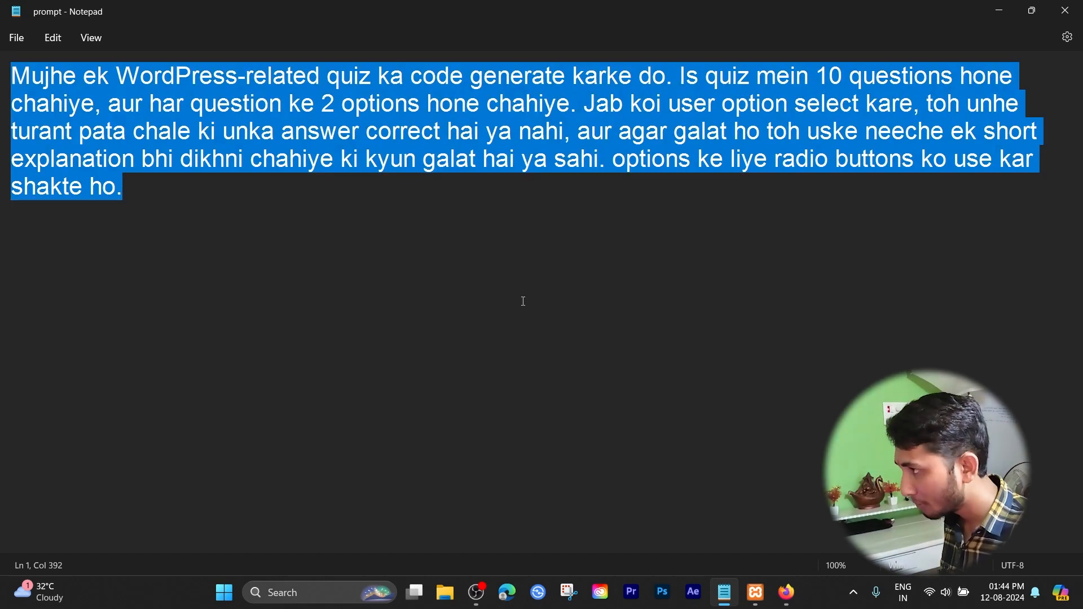
{"action": "left_click", "coordinate": [523, 301]}
{"action": "key", "text": "alt+Tab"}
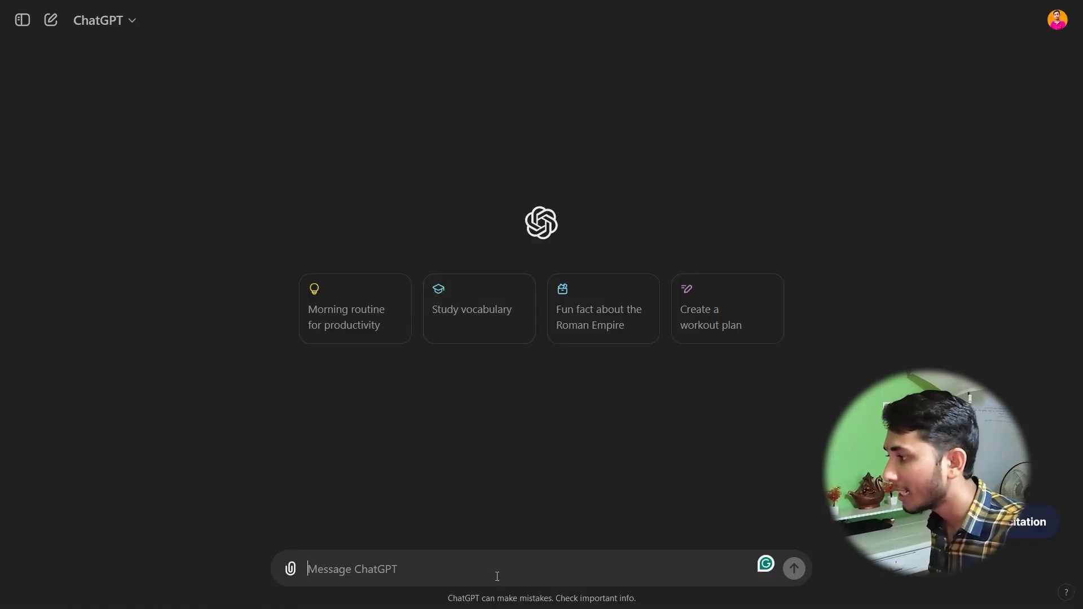
{"action": "key", "text": "ctrl+v"}
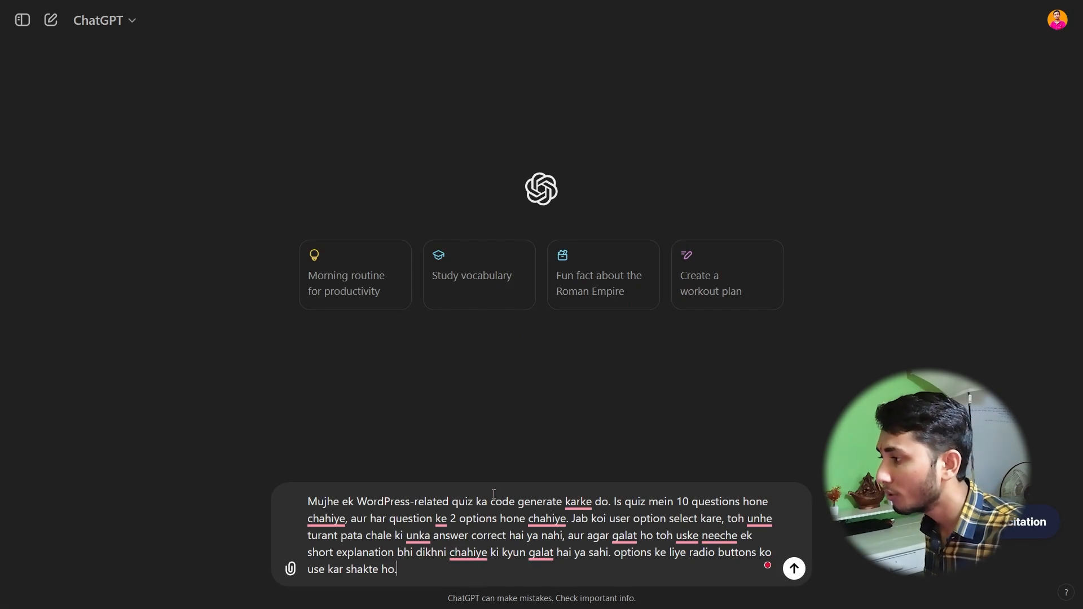
{"action": "key", "text": "alt+Tab"}
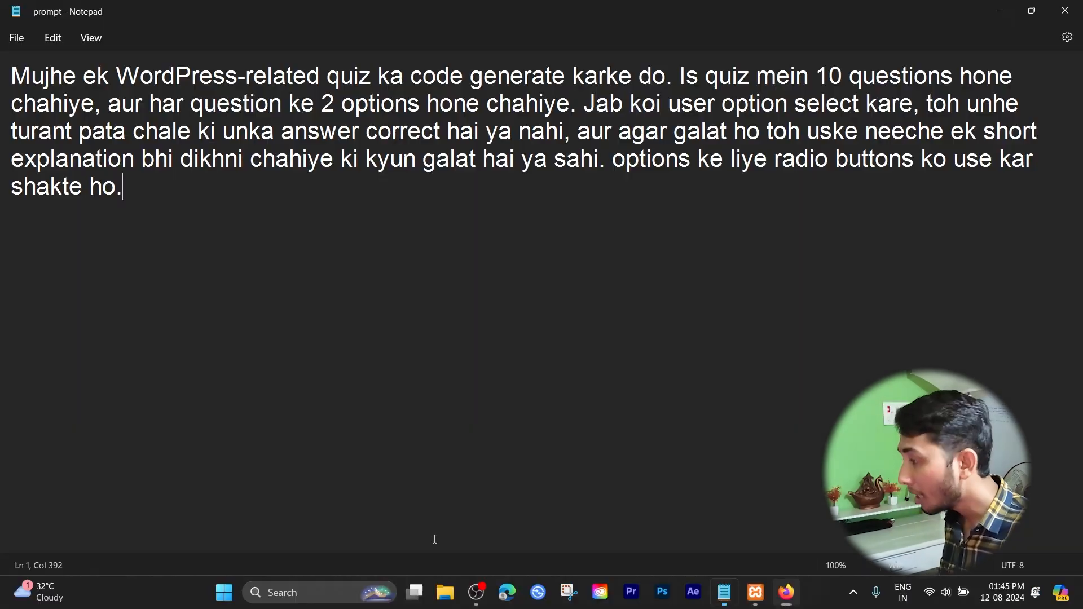
{"action": "key", "text": "alt+Tab"}
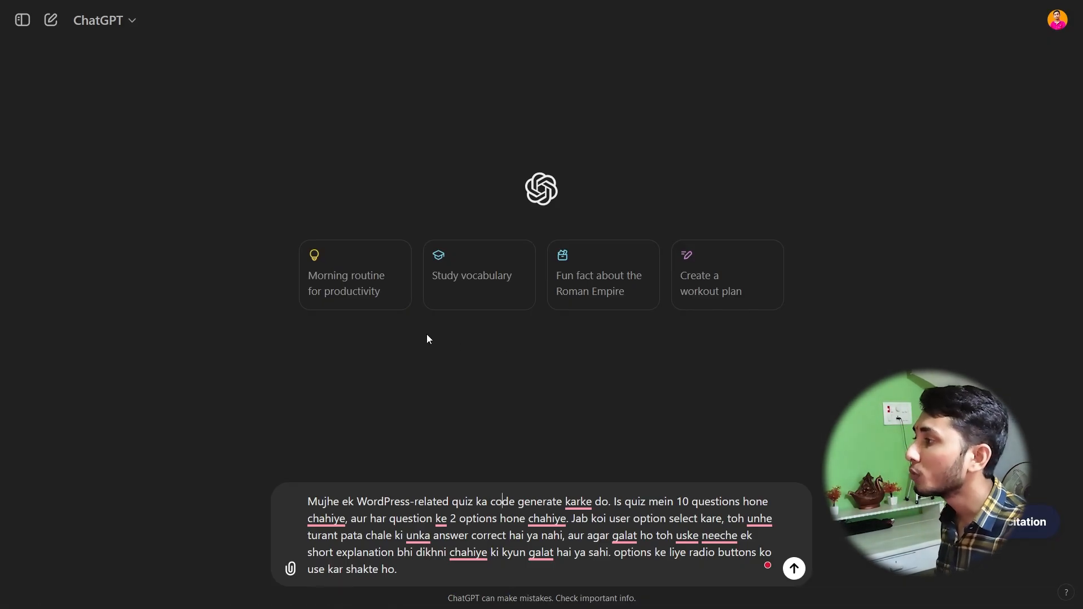
{"action": "key", "text": "ctrl+Tab"}
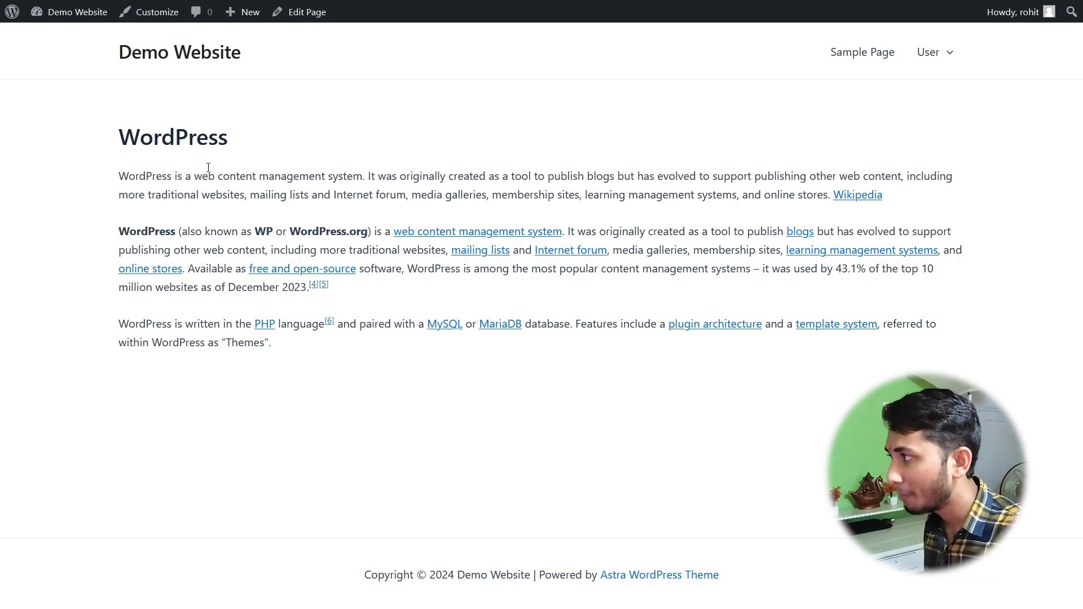
{"action": "left_click_drag", "start_coordinate": [197, 141], "coordinate": [383, 137]}
{"action": "left_click", "coordinate": [383, 137]}
{"action": "key", "text": "ctrl+Tab"}
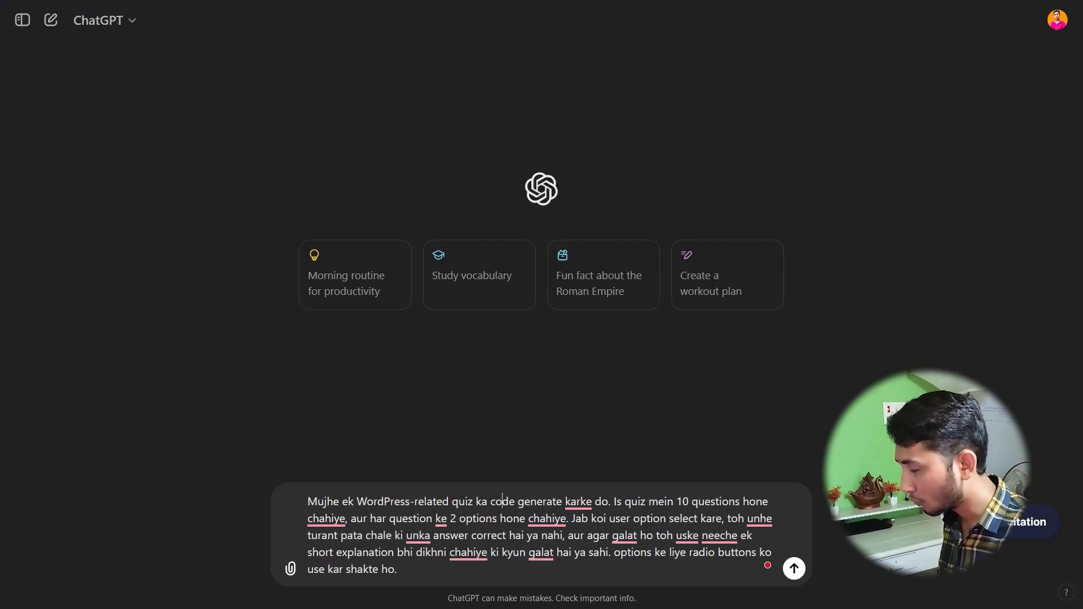
- Switch to Notepad and review the prompt's requirements for question count, answer options, instant feedback, explanations and radio buttons
{"action": "key", "text": "alt+Tab"}
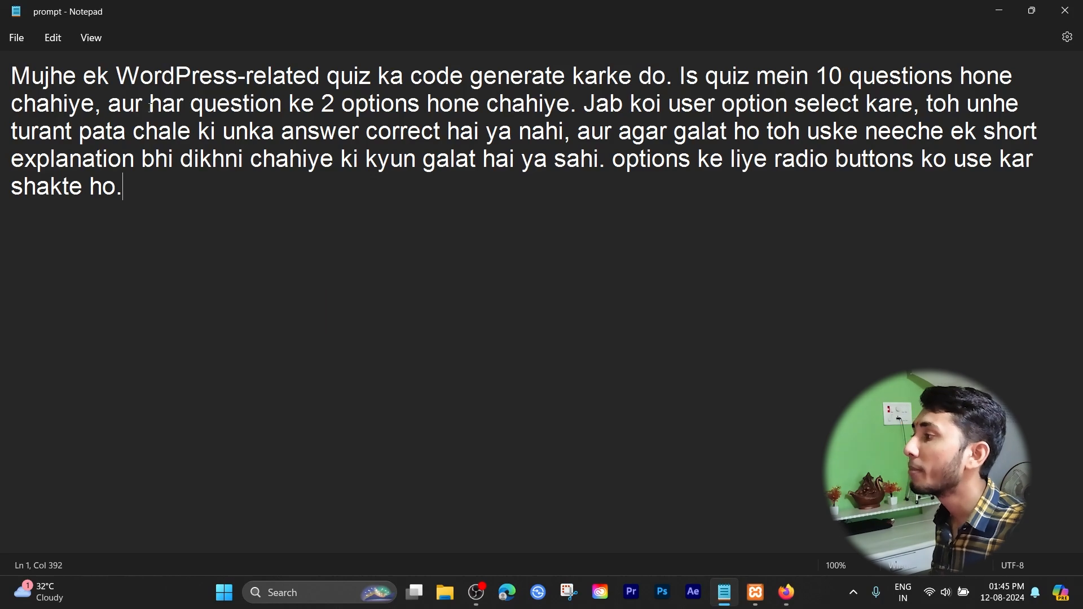
{"action": "left_click_drag", "start_coordinate": [139, 75], "coordinate": [460, 83]}
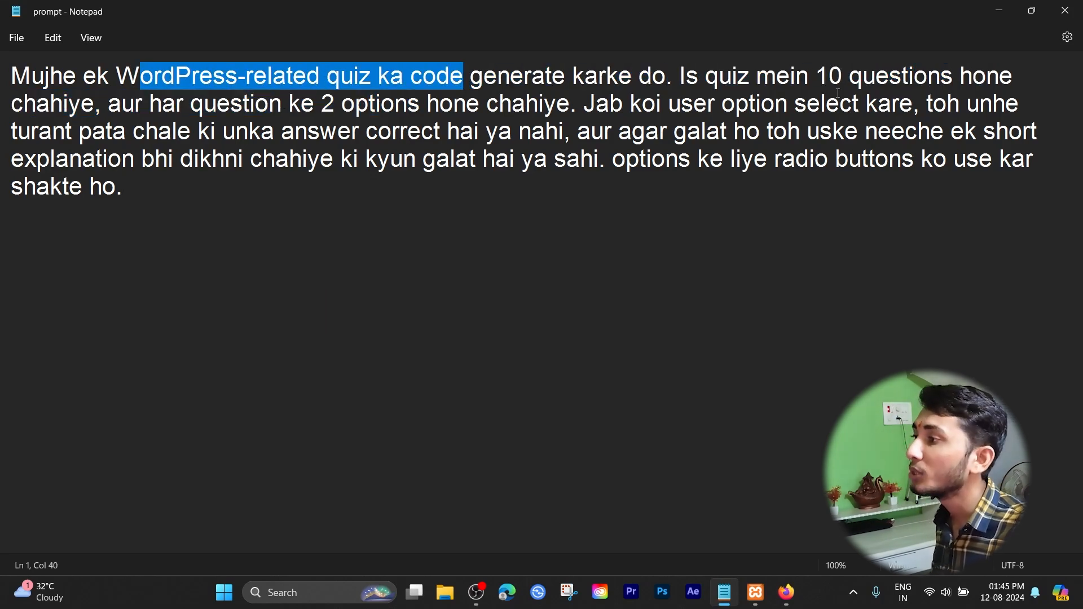
{"action": "left_click", "coordinate": [806, 196]}
{"action": "left_click_drag", "start_coordinate": [759, 80], "coordinate": [926, 87]}
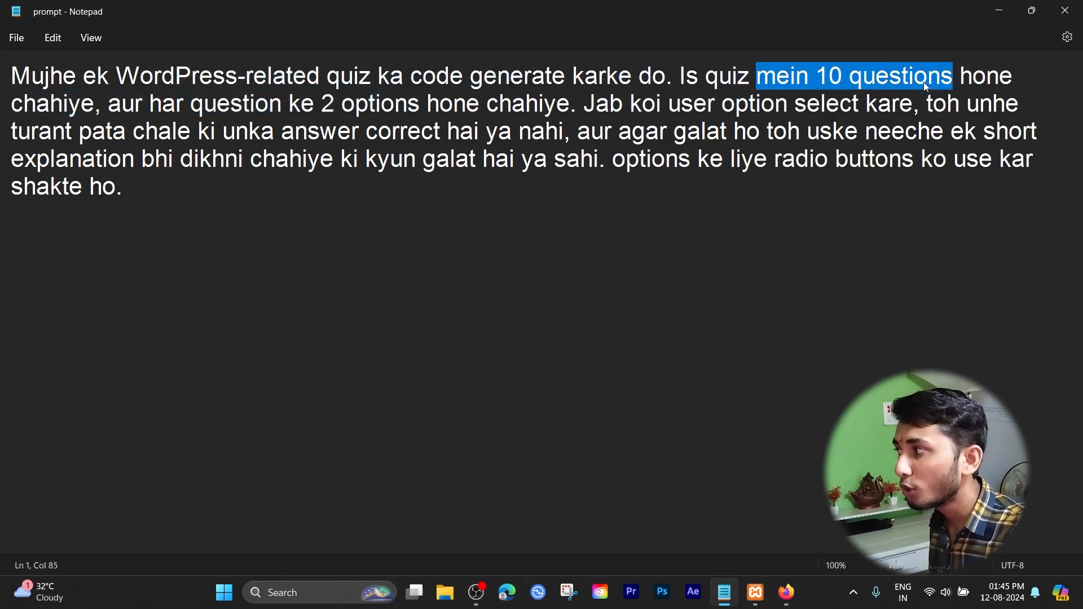
{"action": "left_click_drag", "start_coordinate": [320, 105], "coordinate": [486, 105]}
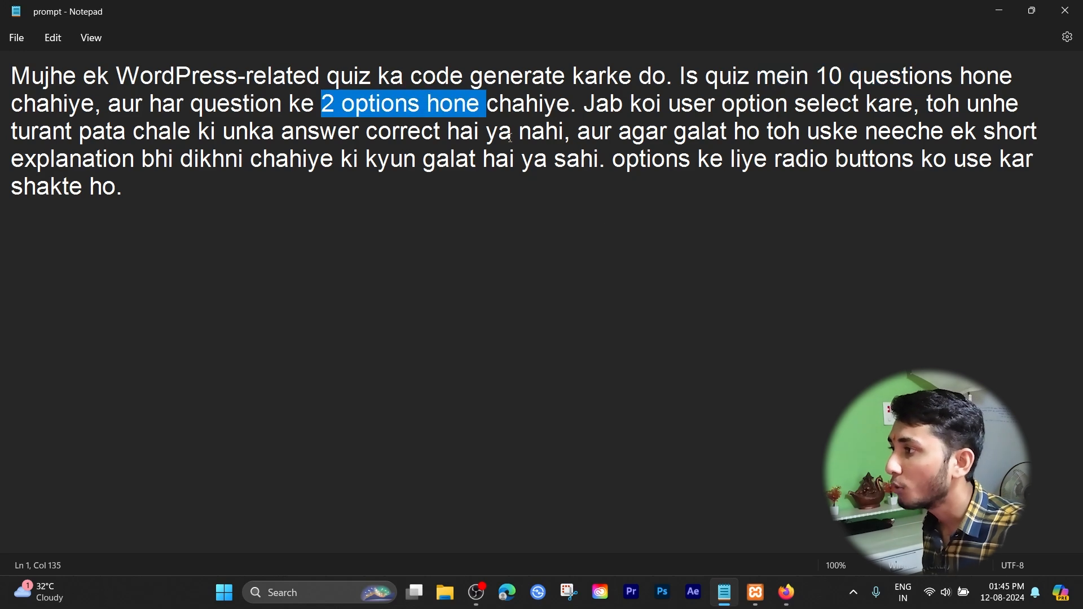
{"action": "left_click", "coordinate": [757, 281]}
{"action": "left_click_drag", "start_coordinate": [776, 109], "coordinate": [1005, 106]}
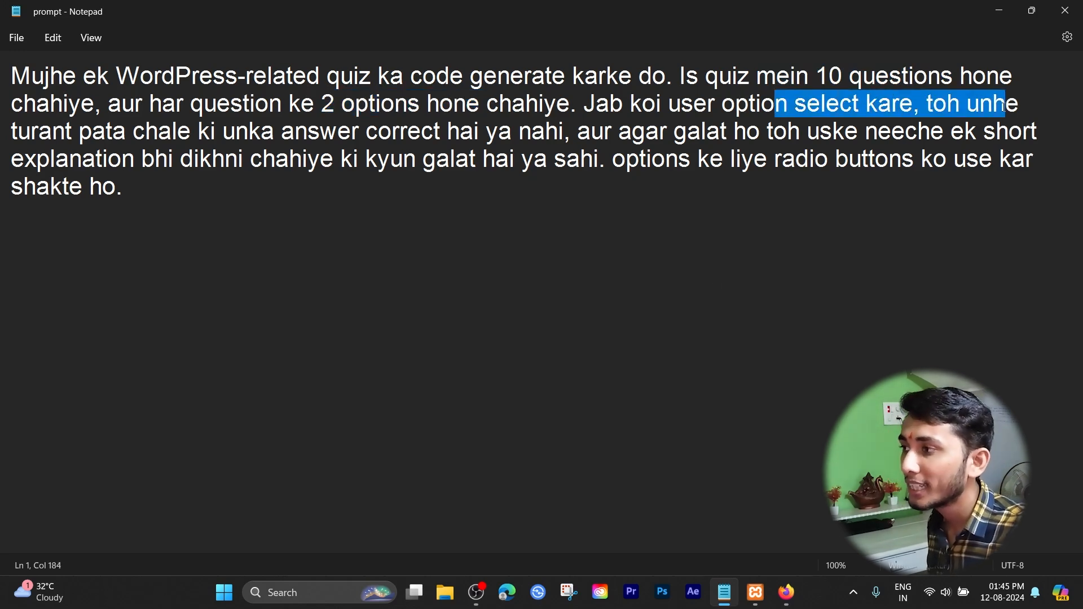
{"action": "left_click_drag", "start_coordinate": [158, 132], "coordinate": [577, 132]}
{"action": "left_click", "coordinate": [789, 244]}
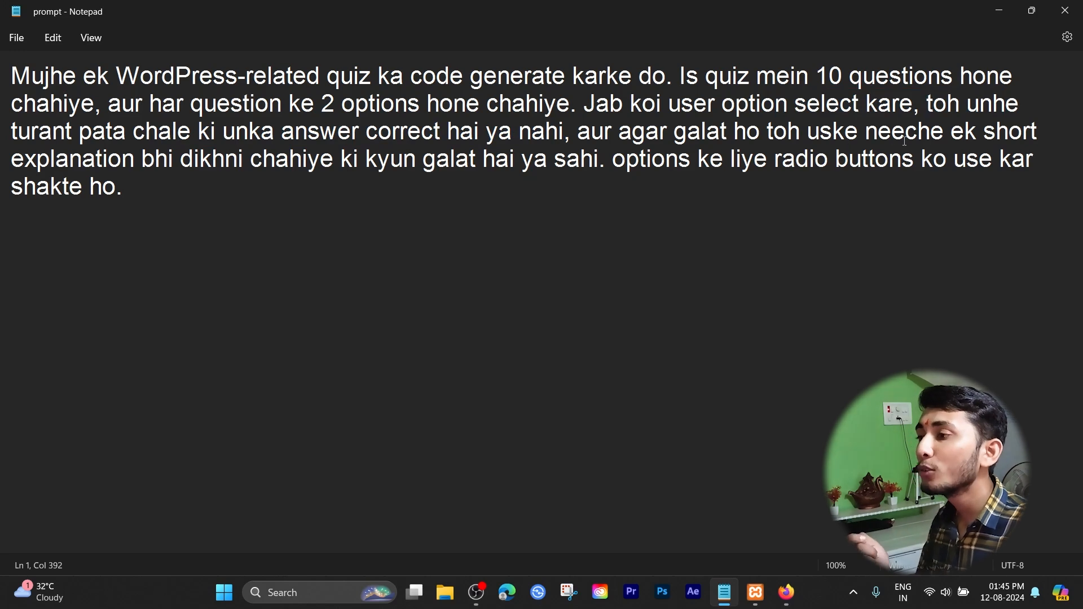
{"action": "left_click_drag", "start_coordinate": [902, 132], "coordinate": [964, 132]}
{"action": "left_click", "coordinate": [50, 144]}
{"action": "left_click_drag", "start_coordinate": [49, 144], "coordinate": [180, 160]}
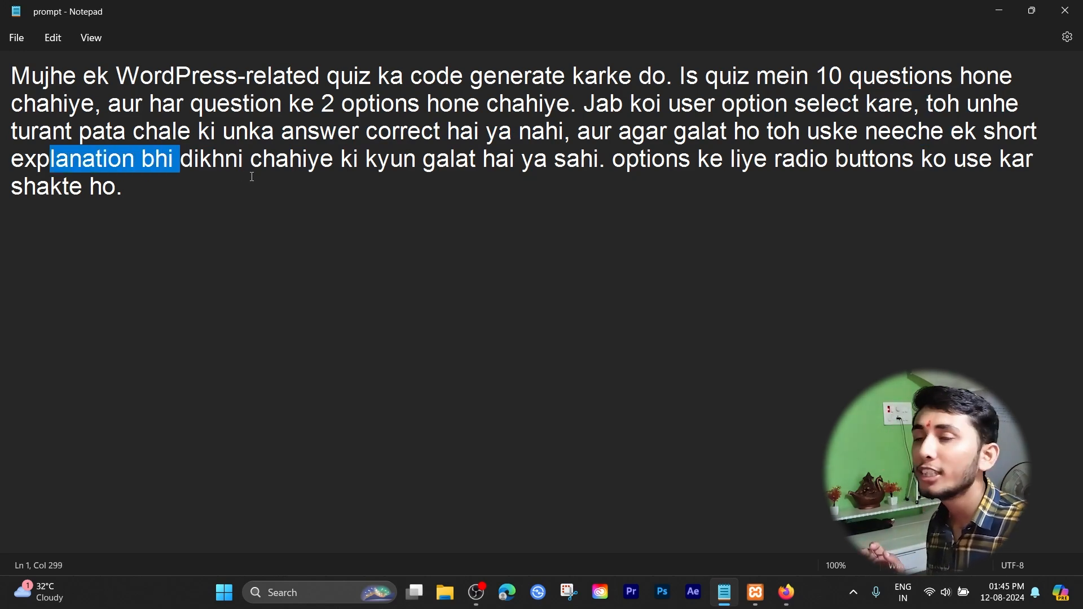
{"action": "left_click_drag", "start_coordinate": [672, 133], "coordinate": [915, 164]}
{"action": "left_click", "coordinate": [896, 211]}
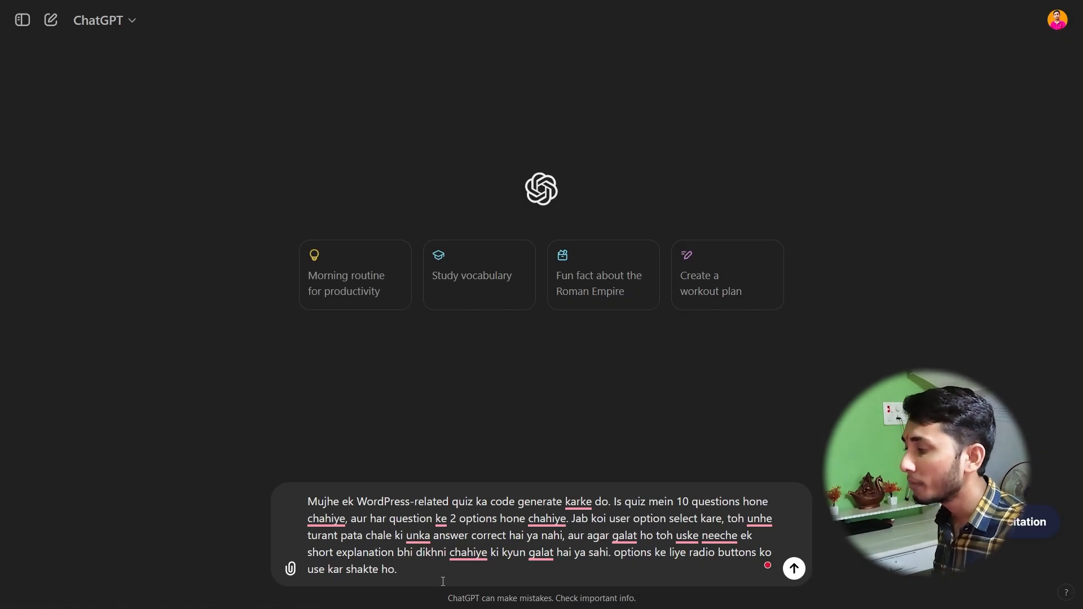
- Send the quiz prompt to ChatGPT and look through the generated HTML, CSS and JavaScript code and its instructions
{"action": "left_click", "coordinate": [442, 581]}
{"action": "key", "text": "Return"}
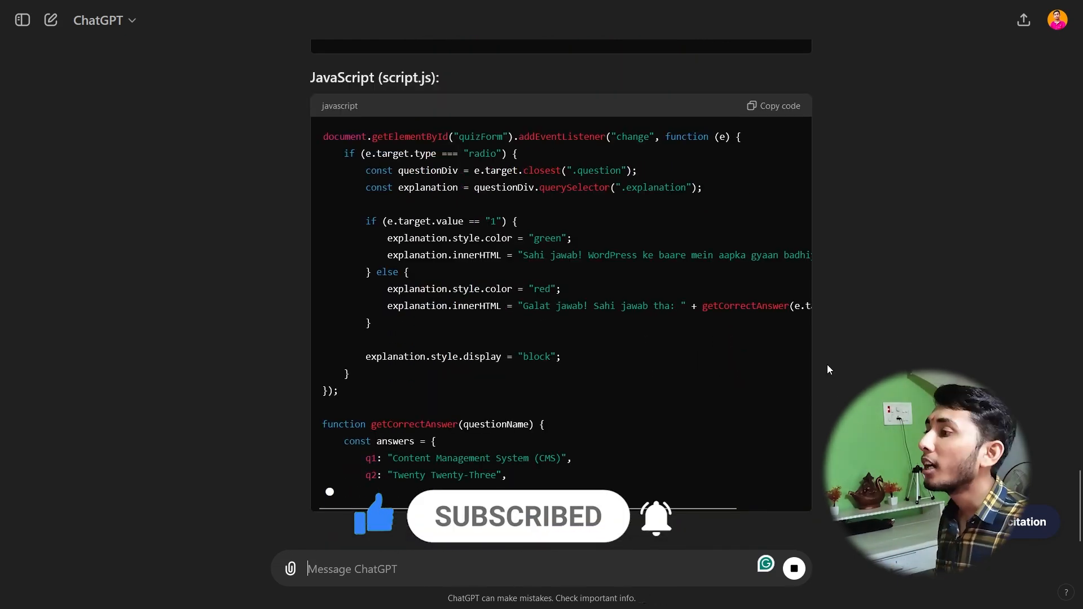
{"action": "scroll", "coordinate": [863, 376], "scroll_direction": "up", "scroll_amount": 20}
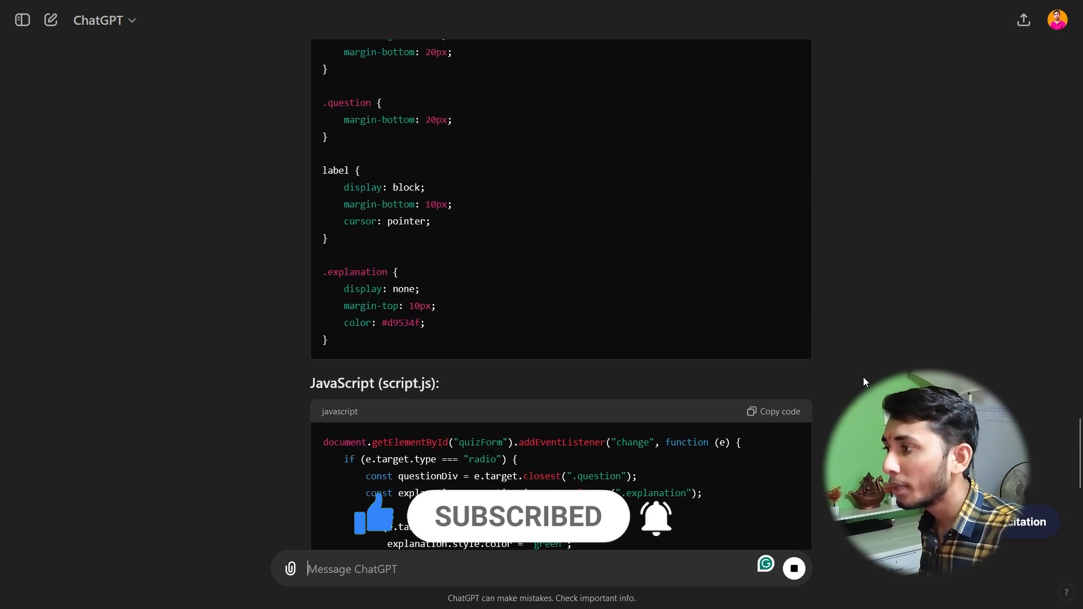
{"action": "scroll", "coordinate": [745, 377], "scroll_direction": "down", "scroll_amount": 15}
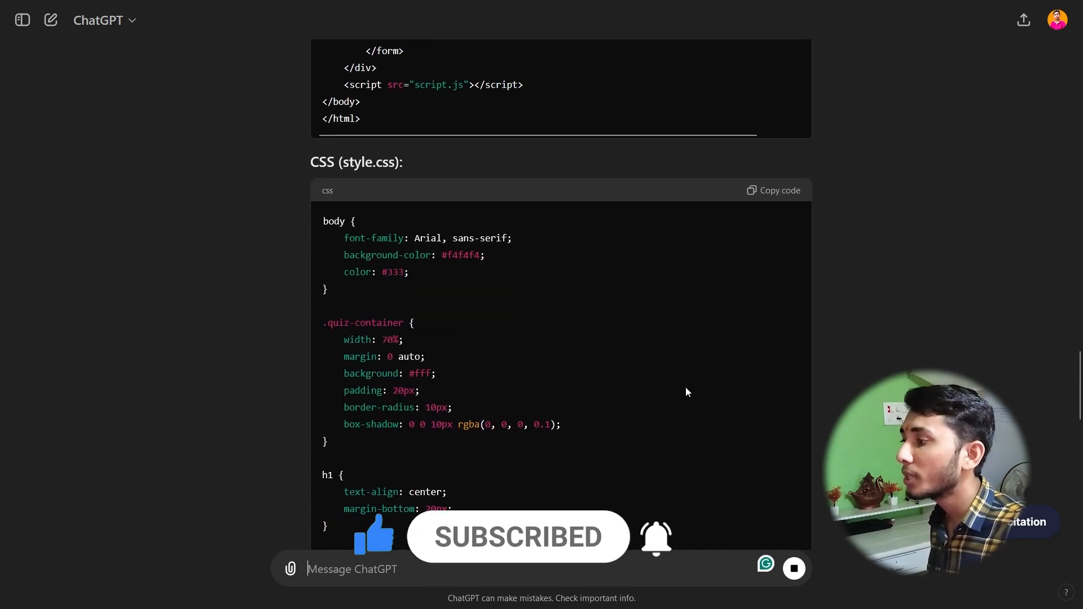
{"action": "scroll", "coordinate": [564, 344], "scroll_direction": "down", "scroll_amount": 8}
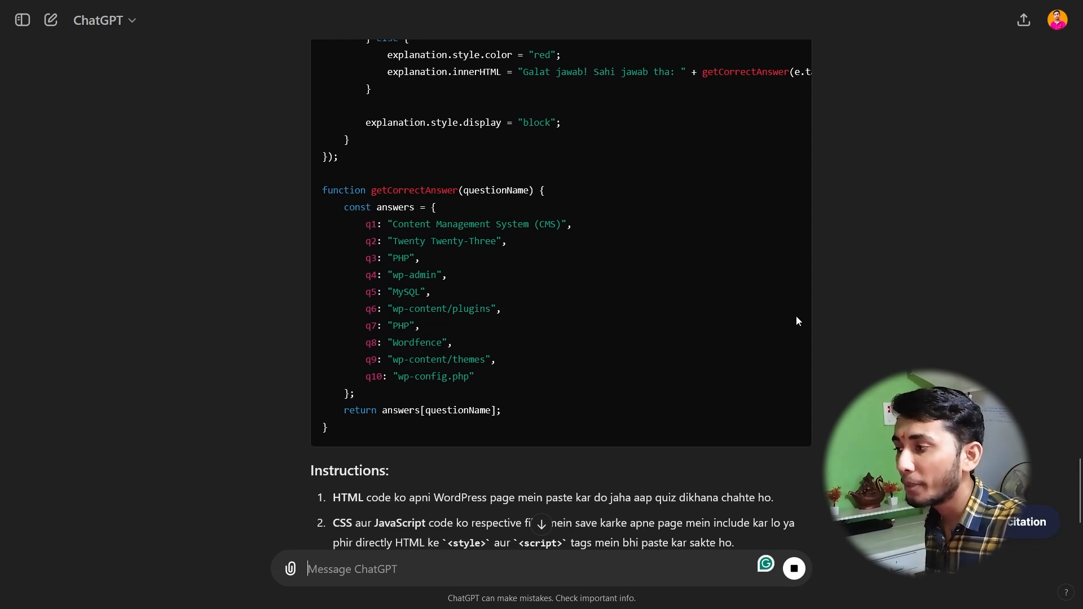
- Return to the WordPress editor with the published WordPress page open
{"action": "key", "text": "alt+Tab"}
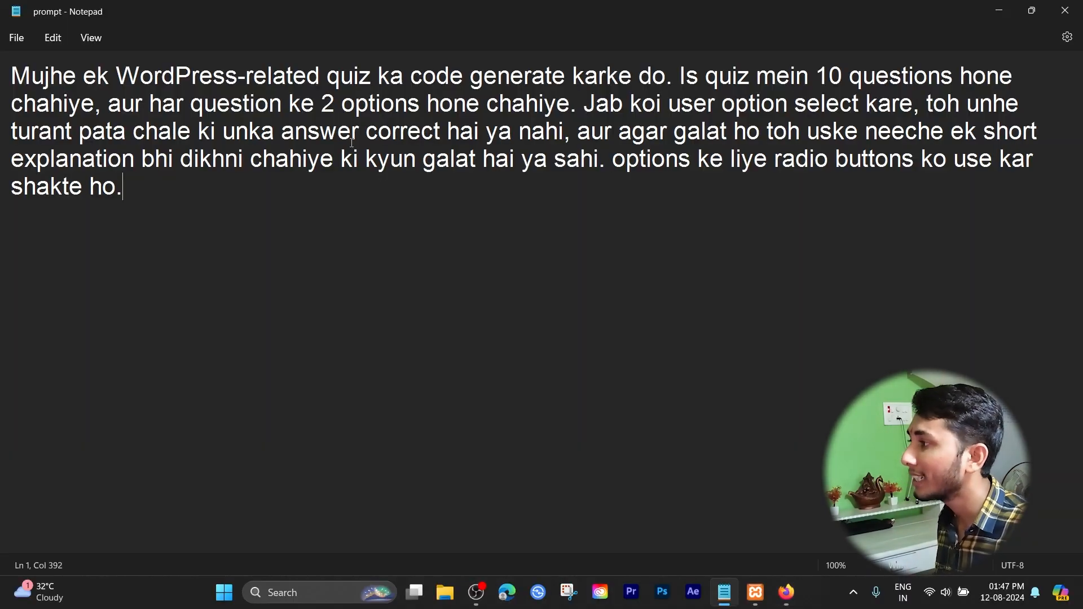
{"action": "key", "text": "alt+Tab"}
{"action": "key", "text": "ctrl+Tab"}
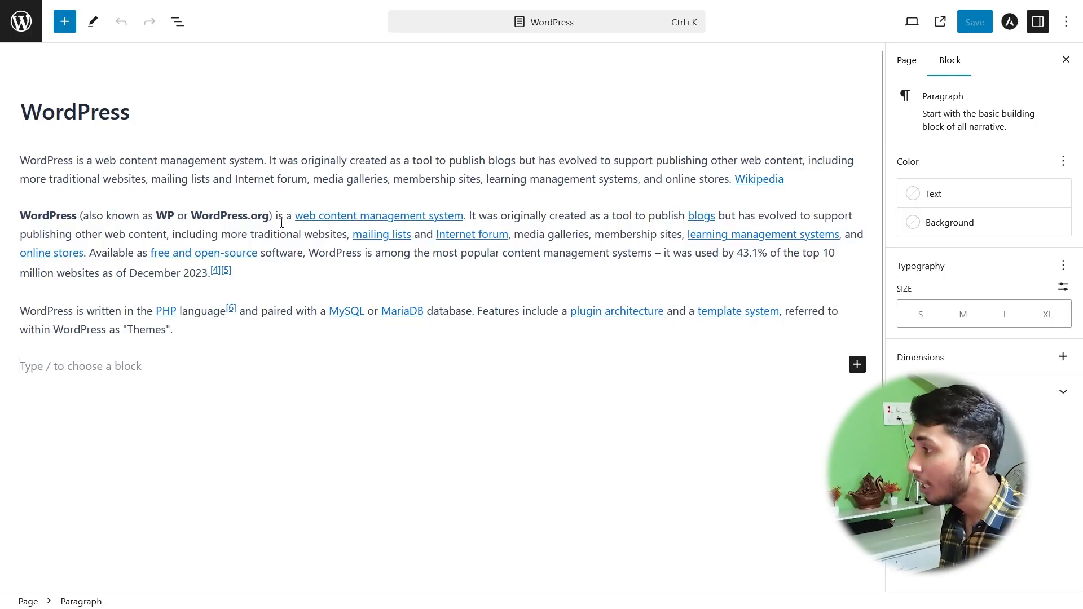
- Insert a Custom HTML block below the last paragraph of the WordPress page
{"action": "type", "text": "/html"}
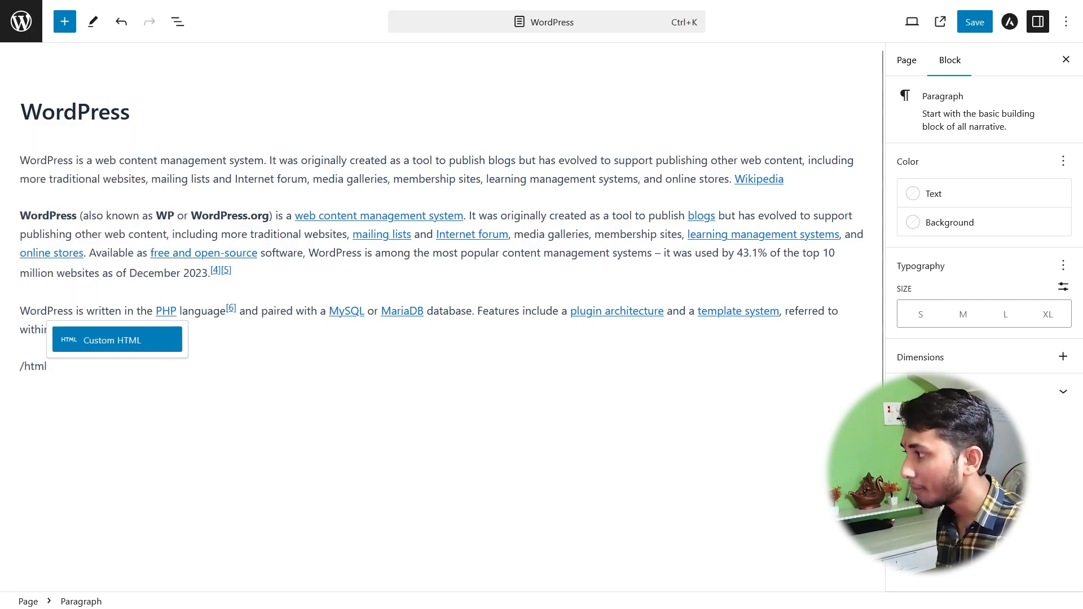
{"action": "key", "text": "Return"}
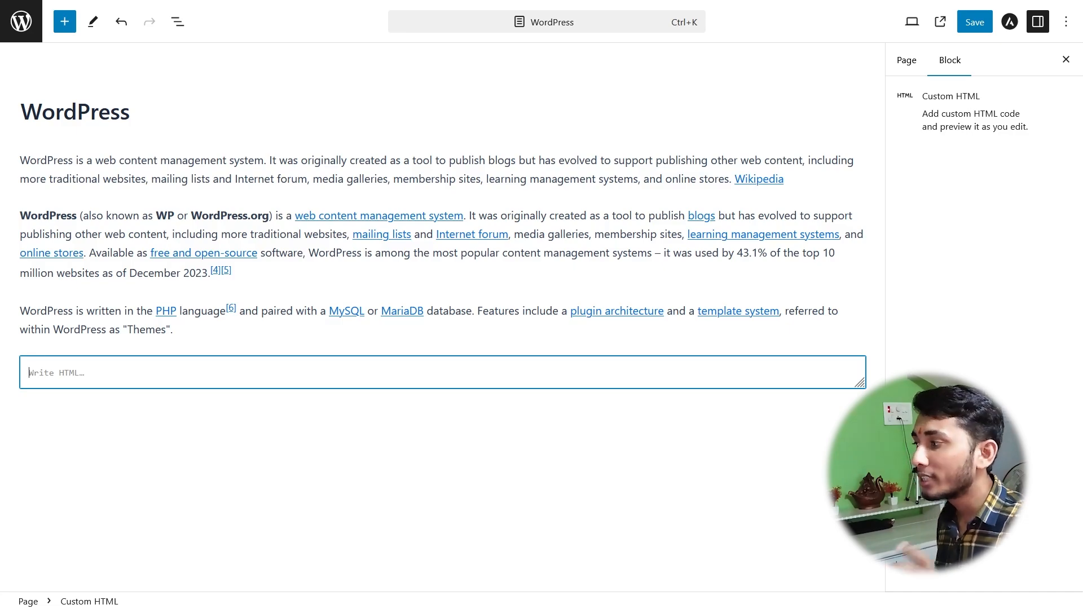
- Switch to ChatGPT and send the message "give a combined code" to get the quiz in a single code block
{"action": "key", "text": "alt+Tab"}
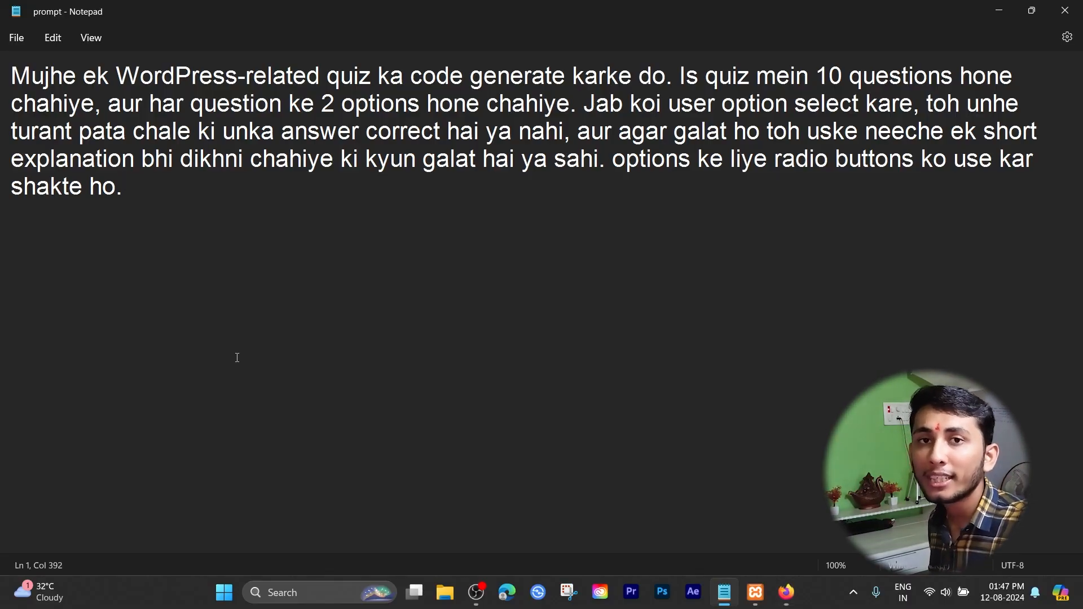
{"action": "key", "text": "alt+Tab"}
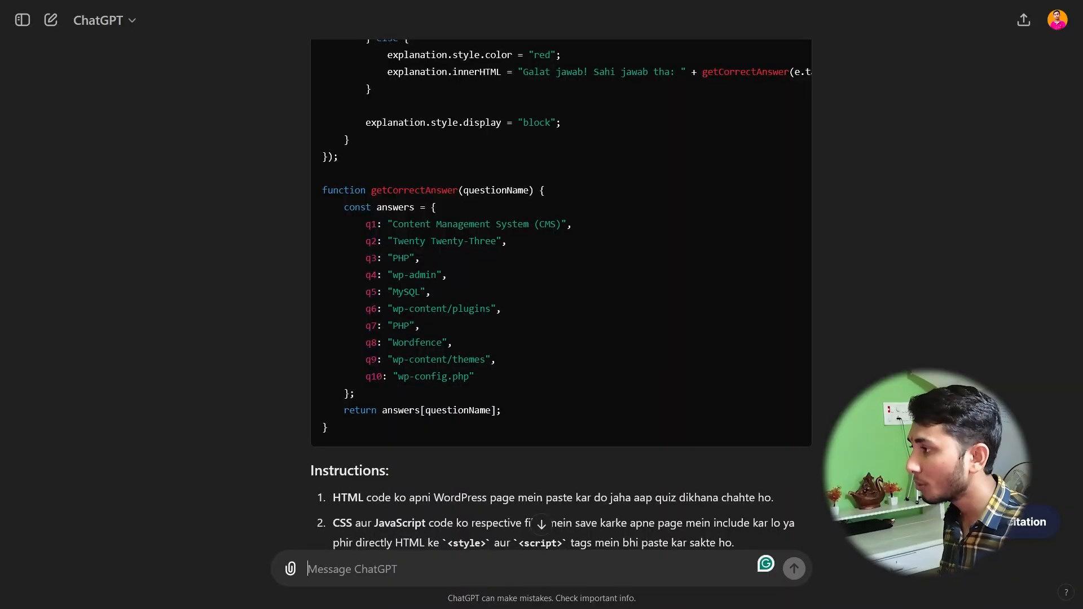
{"action": "scroll", "coordinate": [661, 312], "scroll_direction": "up", "scroll_amount": 20}
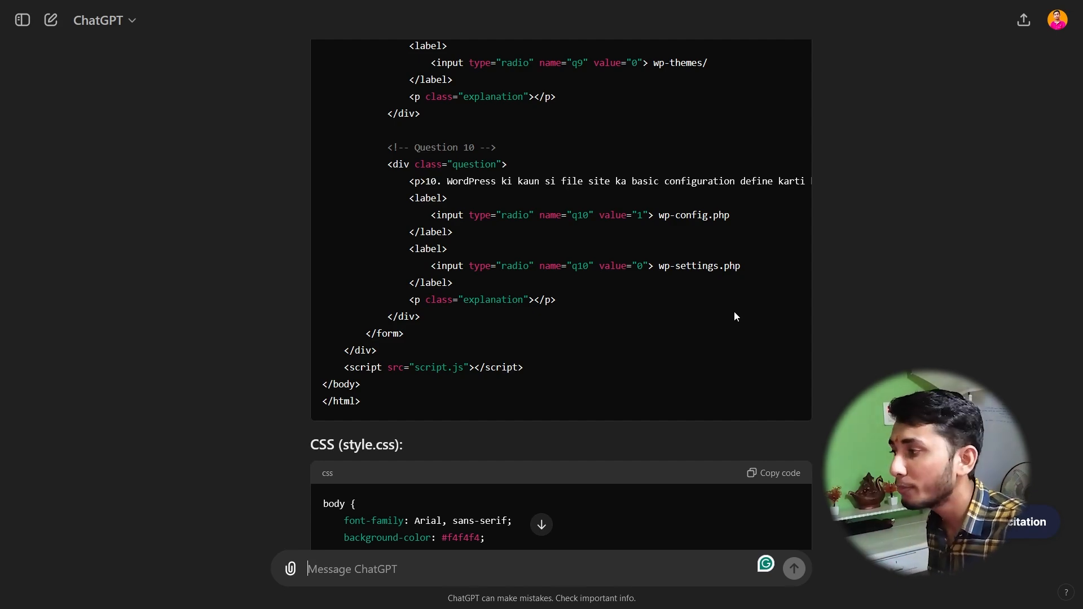
{"action": "scroll", "coordinate": [735, 316], "scroll_direction": "down", "scroll_amount": 20}
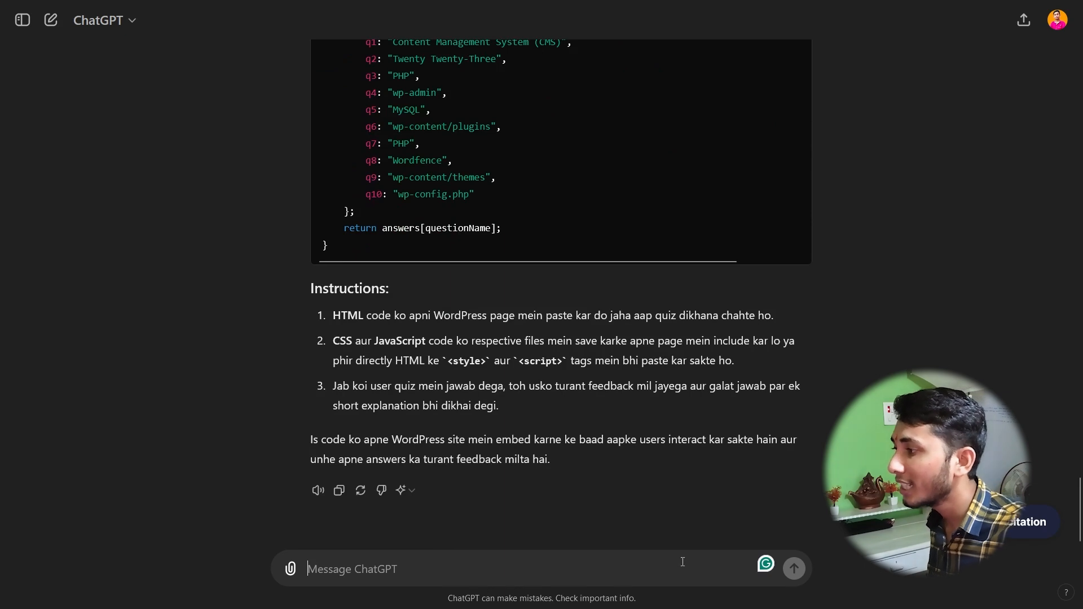
{"action": "type", "text": "give a combined code"}
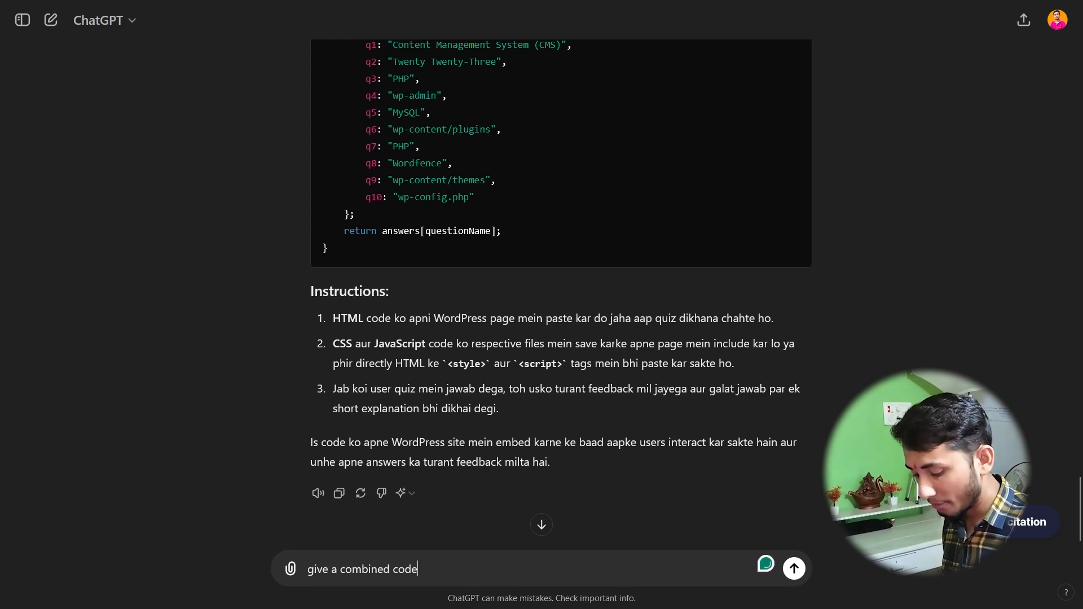
{"action": "key", "text": "Return"}
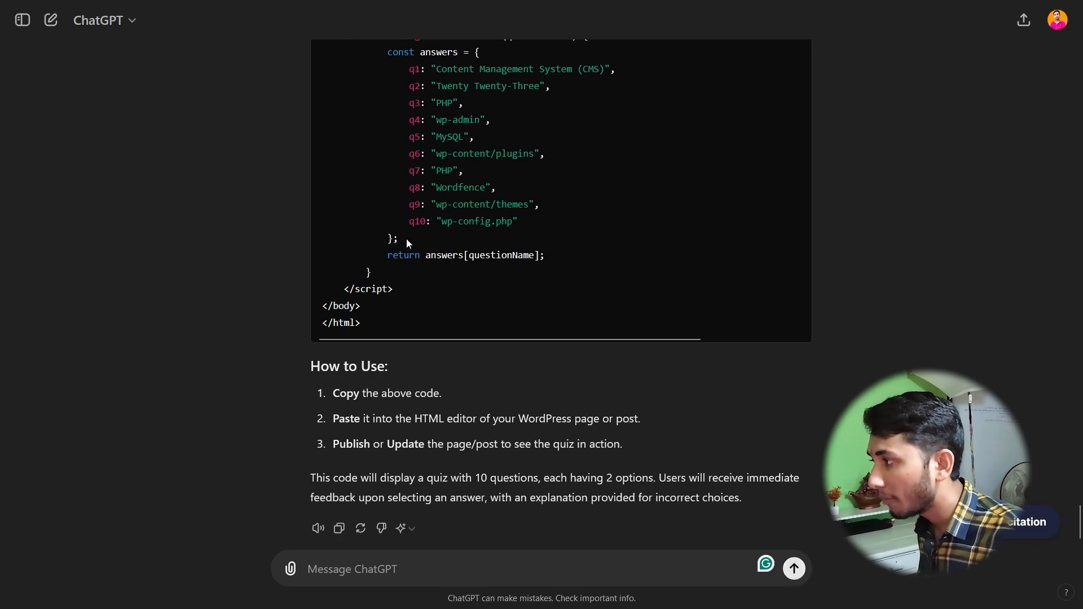
- Copy the whole combined HTML, CSS and JavaScript quiz code from ChatGPT's latest reply
{"action": "scroll", "coordinate": [859, 327], "scroll_direction": "up", "scroll_amount": 20}
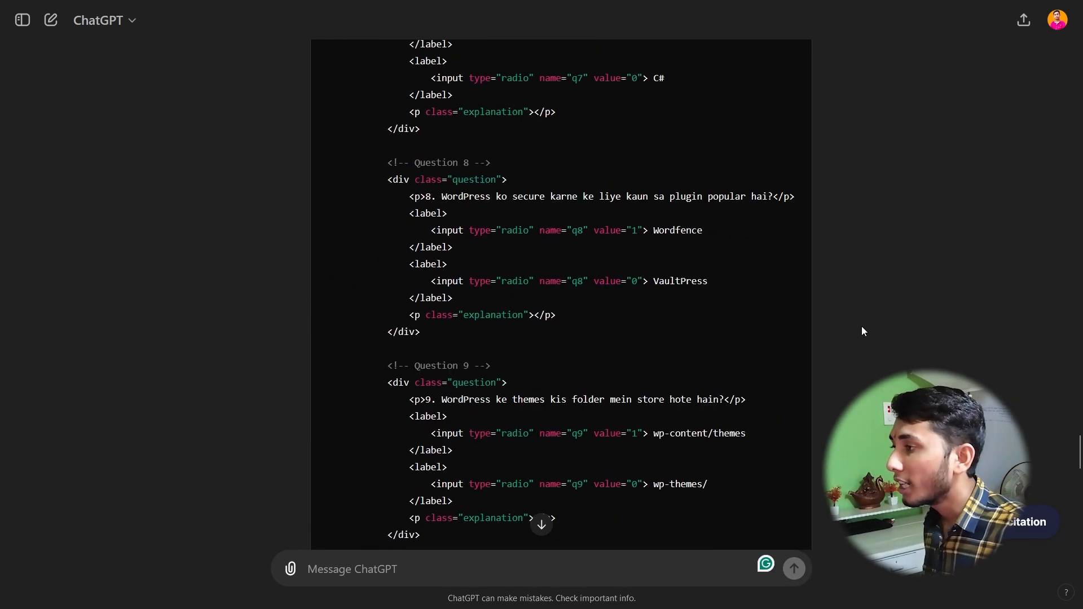
{"action": "scroll", "coordinate": [862, 323], "scroll_direction": "up", "scroll_amount": 20}
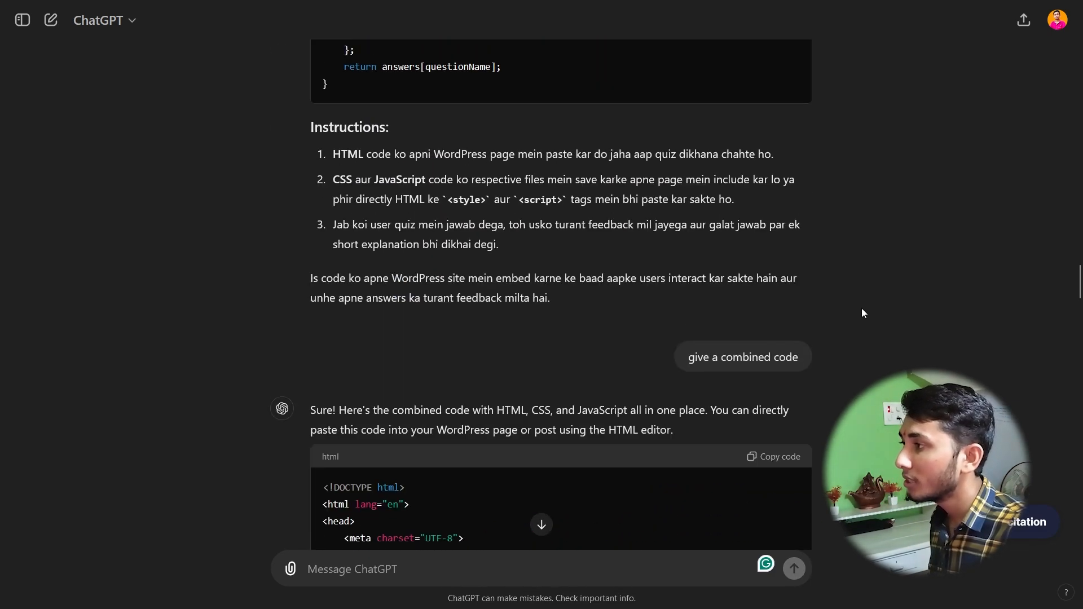
{"action": "scroll", "coordinate": [861, 308], "scroll_direction": "down", "scroll_amount": 1}
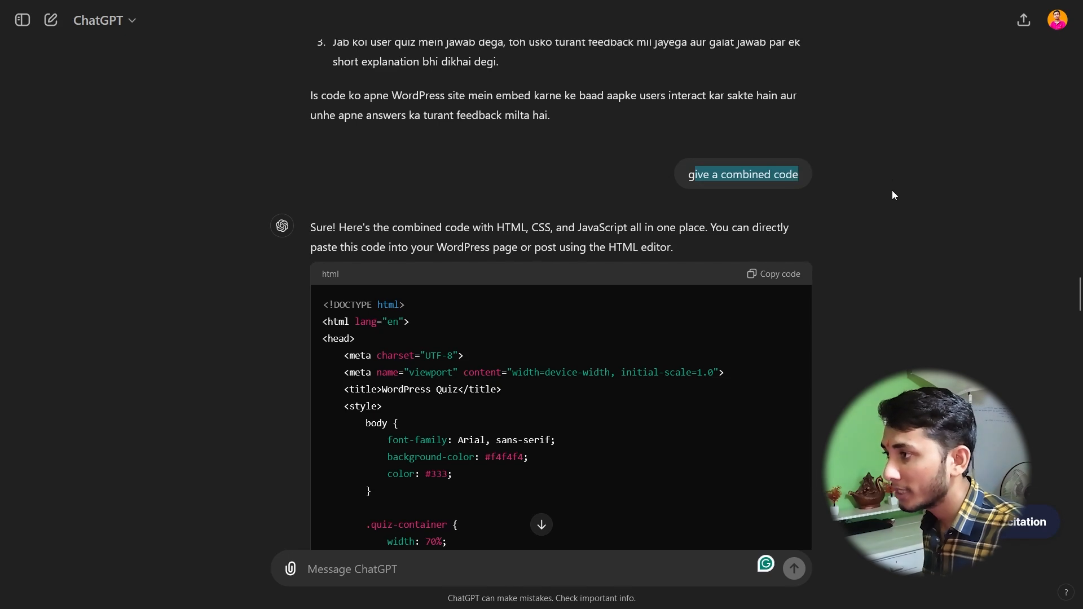
{"action": "left_click", "coordinate": [780, 278]}
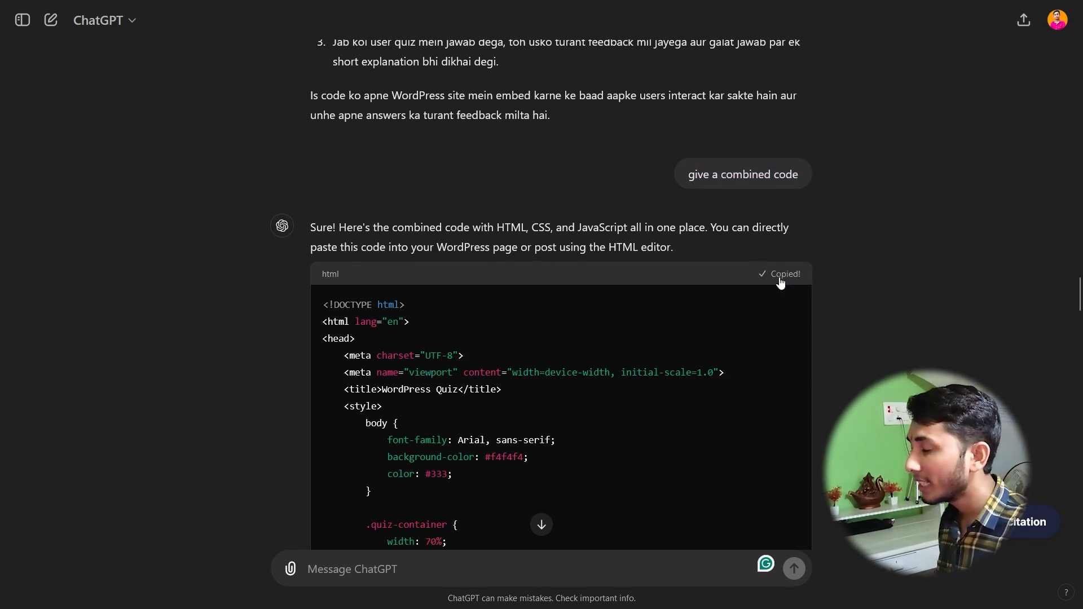
- Return to the WordPress editor, delete the empty Custom HTML block and start an empty paragraph below the text
{"action": "key", "text": "alt+Tab"}
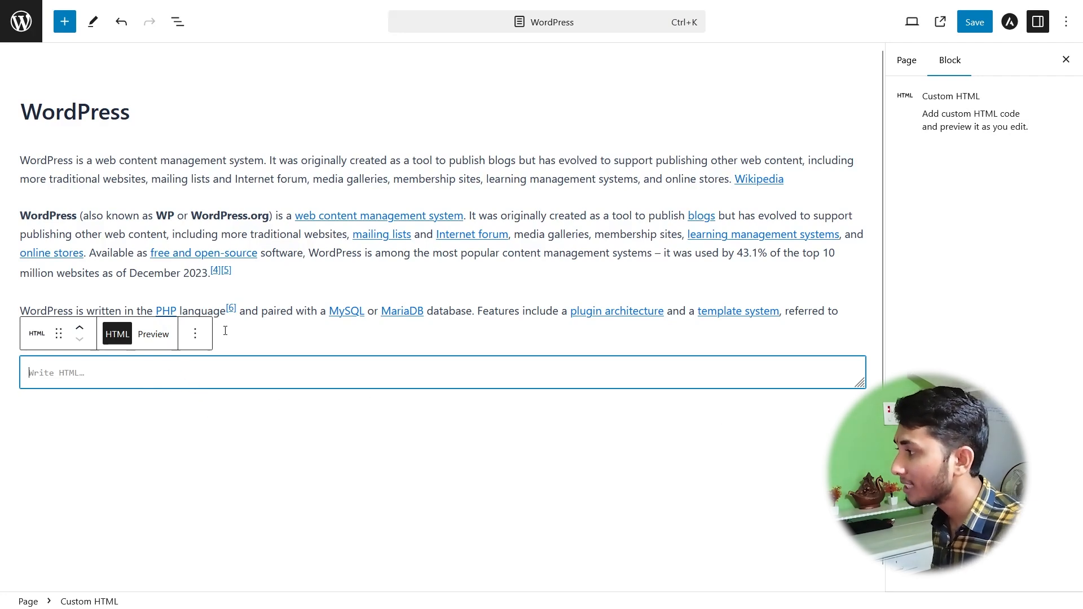
{"action": "left_click", "coordinate": [195, 333]}
{"action": "left_click", "coordinate": [217, 299]}
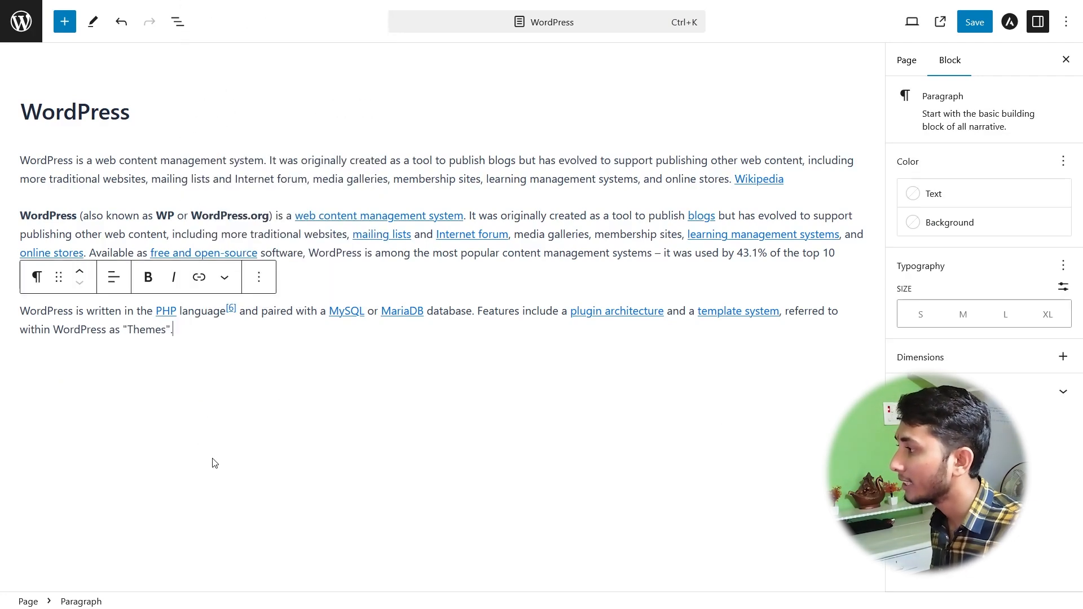
{"action": "left_click", "coordinate": [214, 463]}
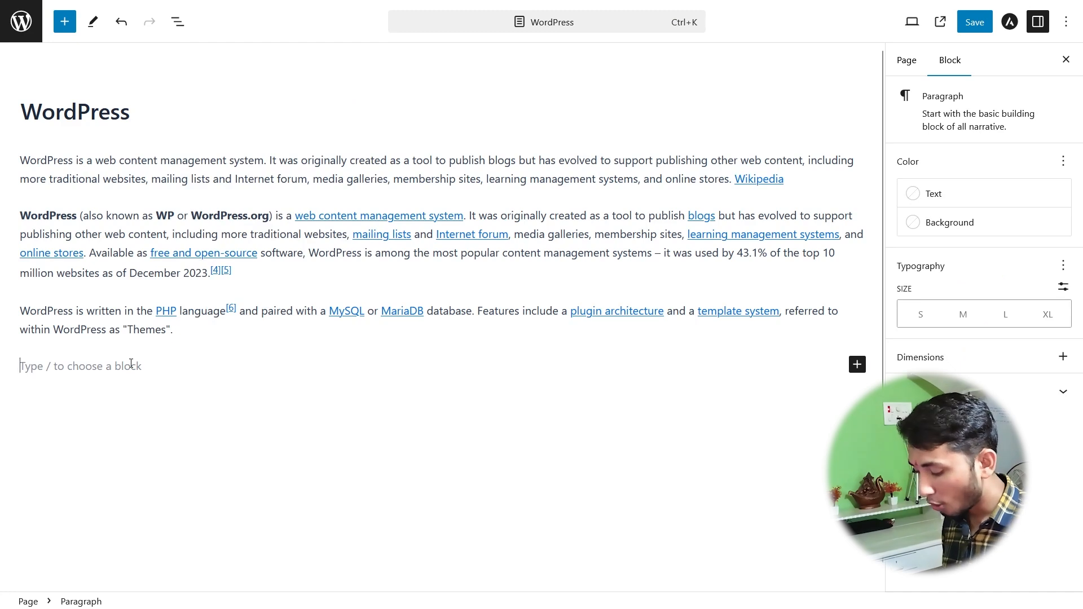
- Insert a Custom HTML block below the last paragraph and paste the combined quiz code into it
{"action": "type", "text": "/html"}
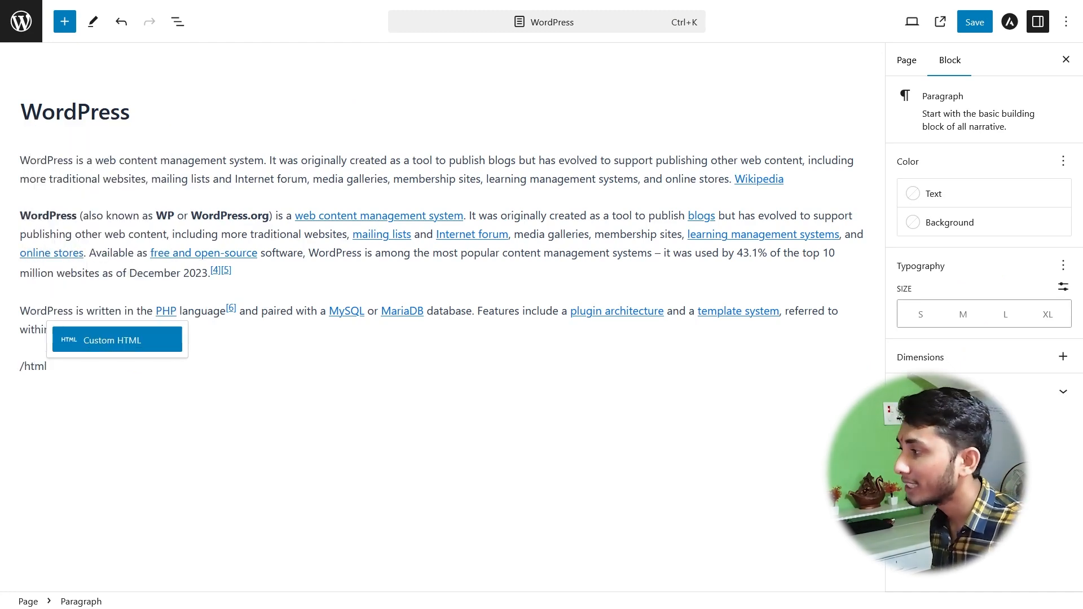
{"action": "key", "text": "Return"}
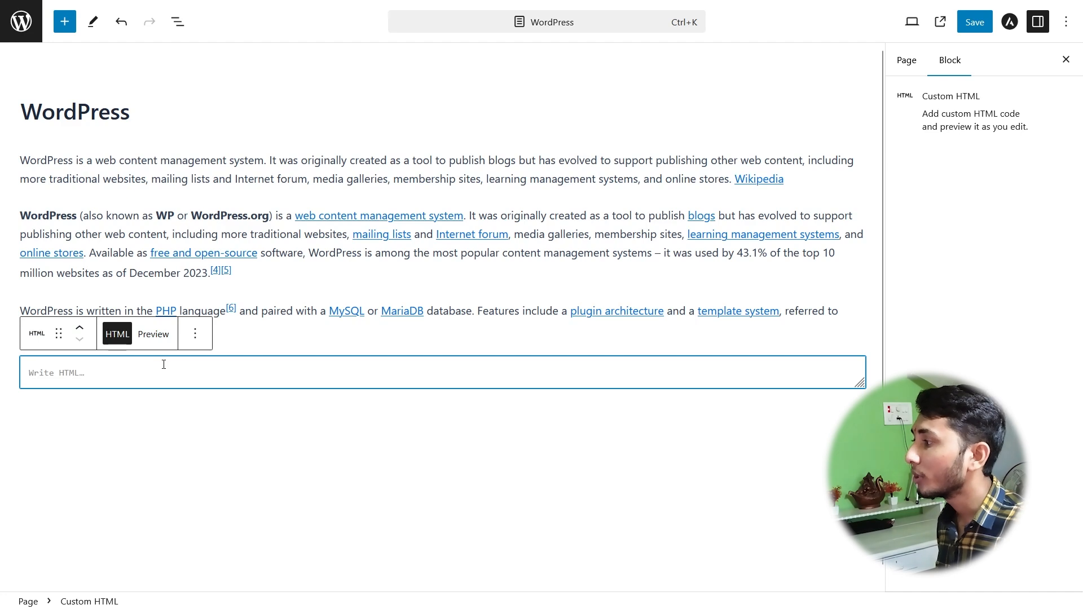
{"action": "left_click", "coordinate": [114, 338]}
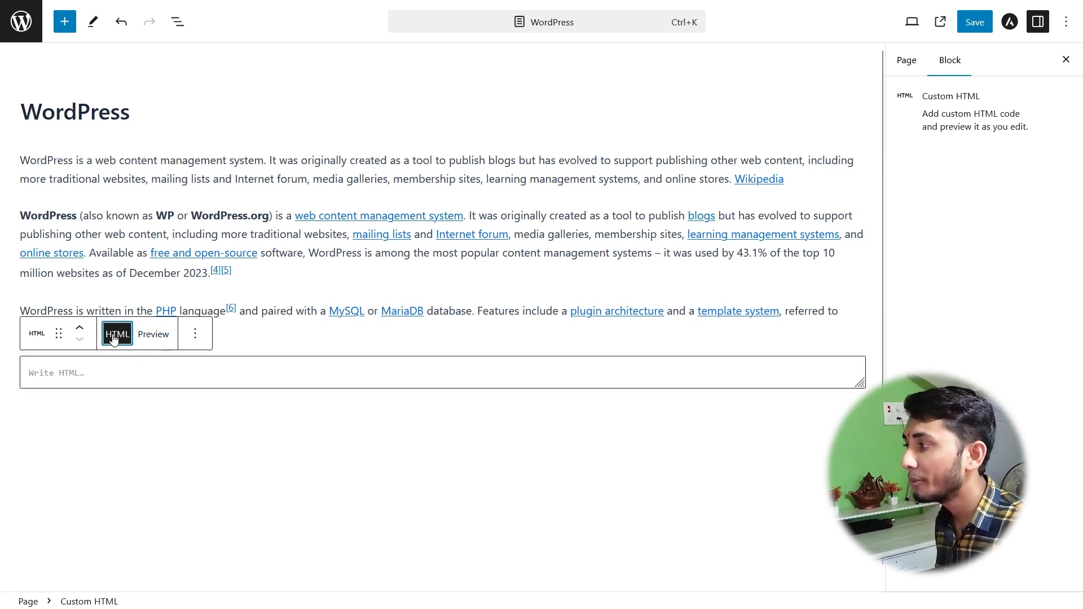
{"action": "left_click", "coordinate": [106, 363]}
{"action": "key", "text": "ctrl+v"}
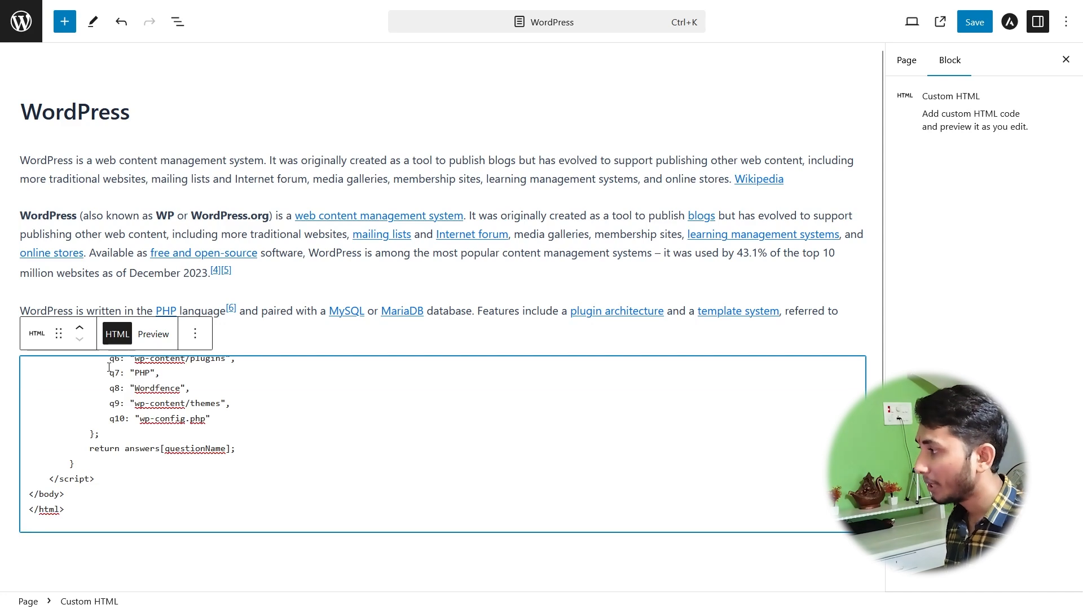
- Preview the Custom HTML block and look through the quiz questions and their options
{"action": "left_click", "coordinate": [151, 337]}
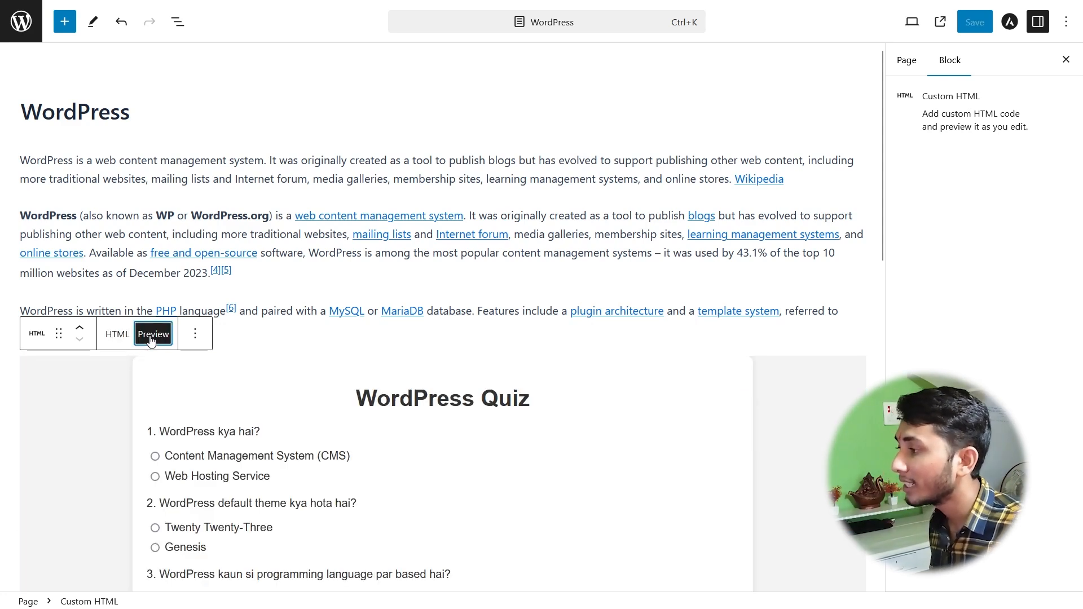
{"action": "scroll", "coordinate": [792, 391], "scroll_direction": "down", "scroll_amount": 12}
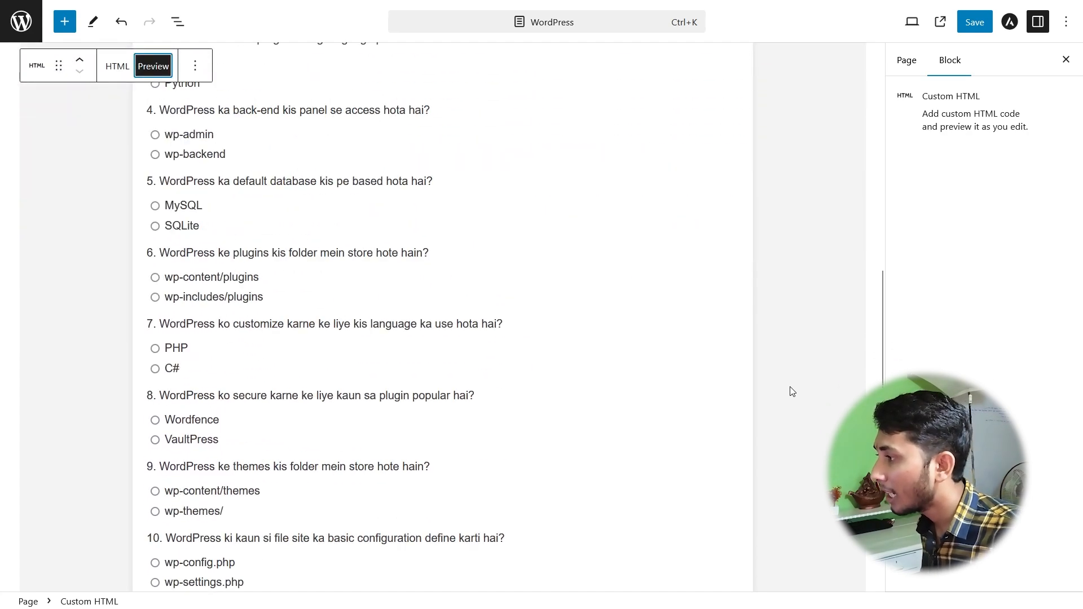
{"action": "scroll", "coordinate": [792, 391], "scroll_direction": "up", "scroll_amount": 9}
{"action": "scroll", "coordinate": [792, 391], "scroll_direction": "up", "scroll_amount": 4}
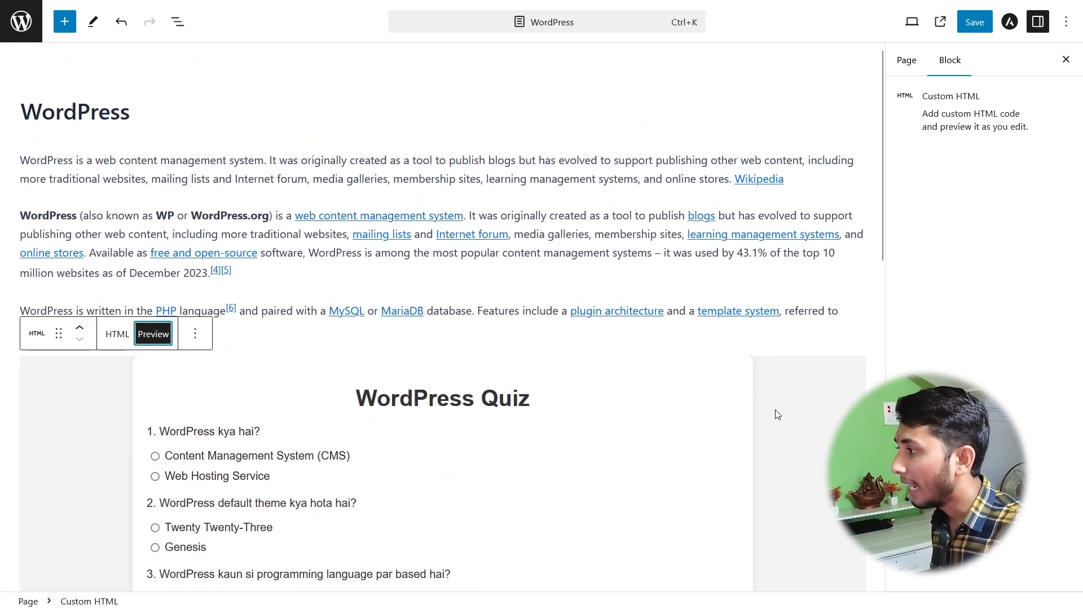
- Save the updated WordPress page and reload its live view on the Demo Website
{"action": "left_click", "coordinate": [907, 61]}
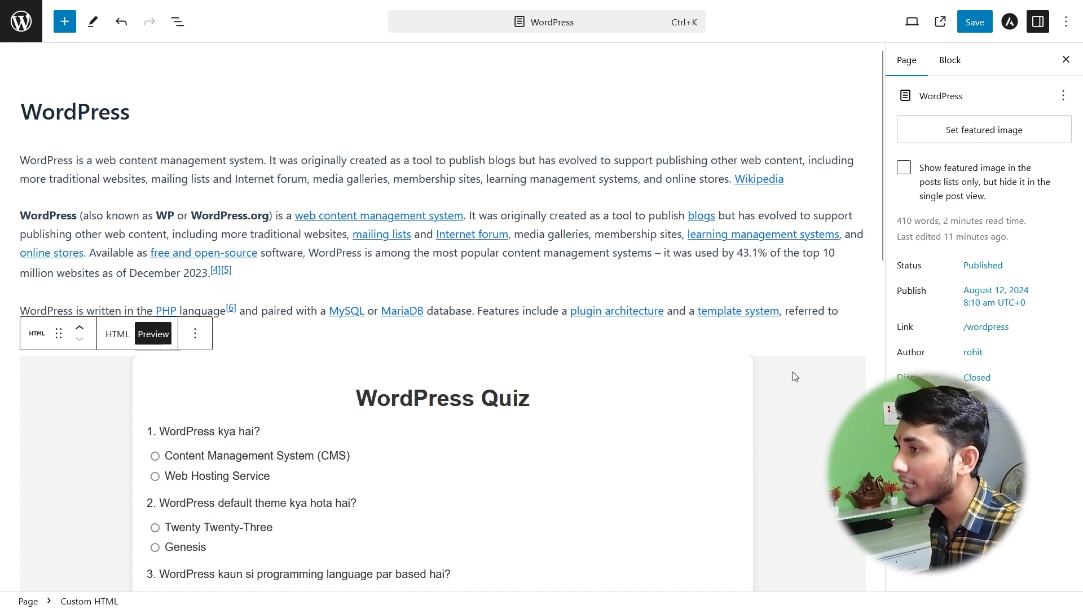
{"action": "key", "text": "ctrl+s"}
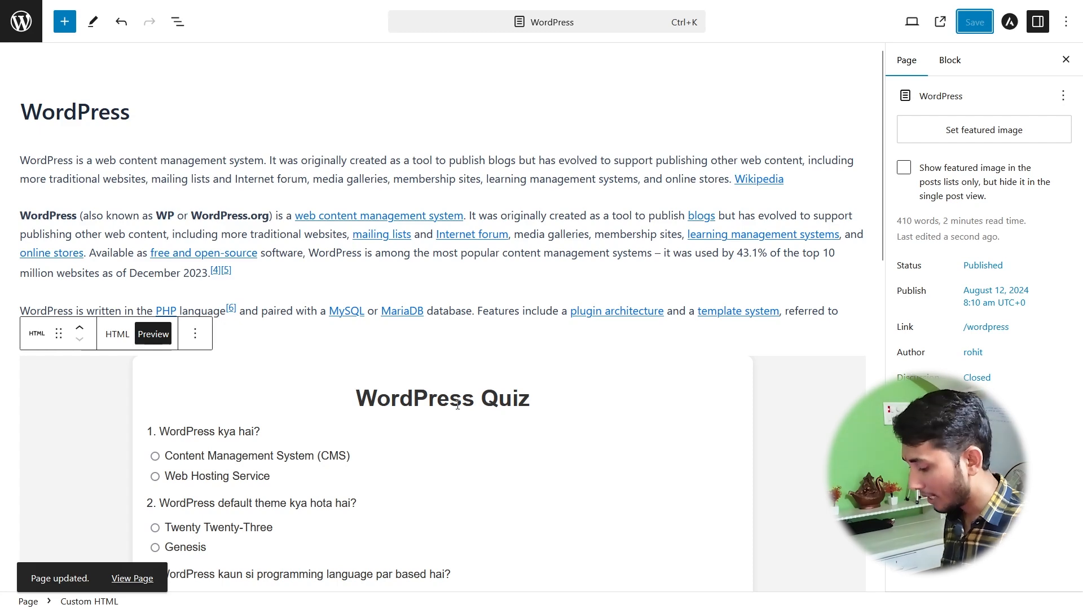
{"action": "key", "text": "ctrl+Tab"}
{"action": "key", "text": "F5"}
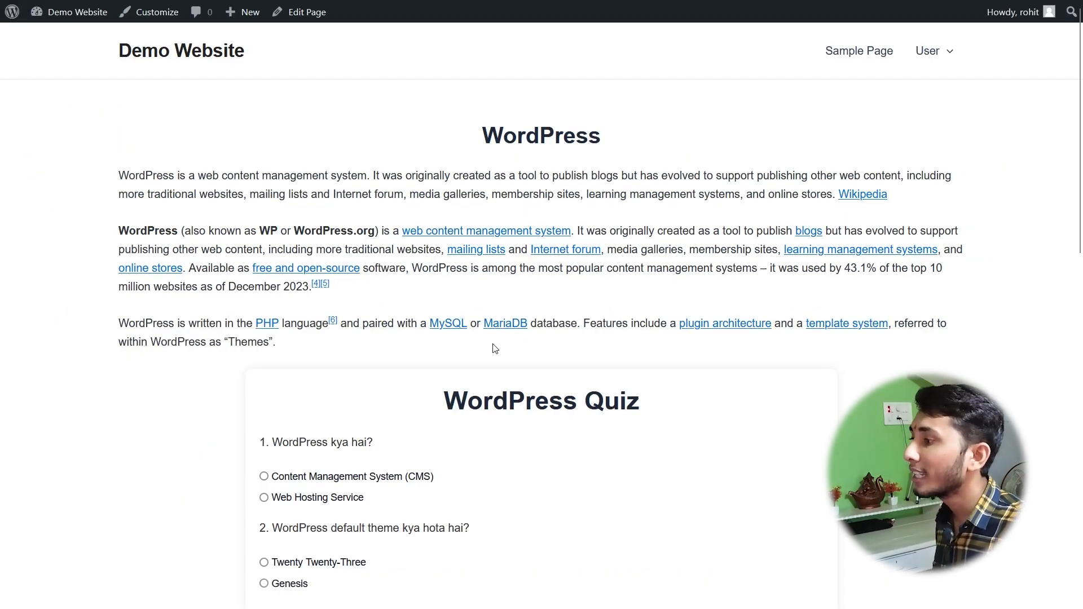
- Test quiz question 1 on the live page with the answer Content Management System (CMS) and read the feedback
{"action": "scroll", "coordinate": [464, 388], "scroll_direction": "down", "scroll_amount": 3}
{"action": "left_click_drag", "start_coordinate": [454, 252], "coordinate": [661, 262]}
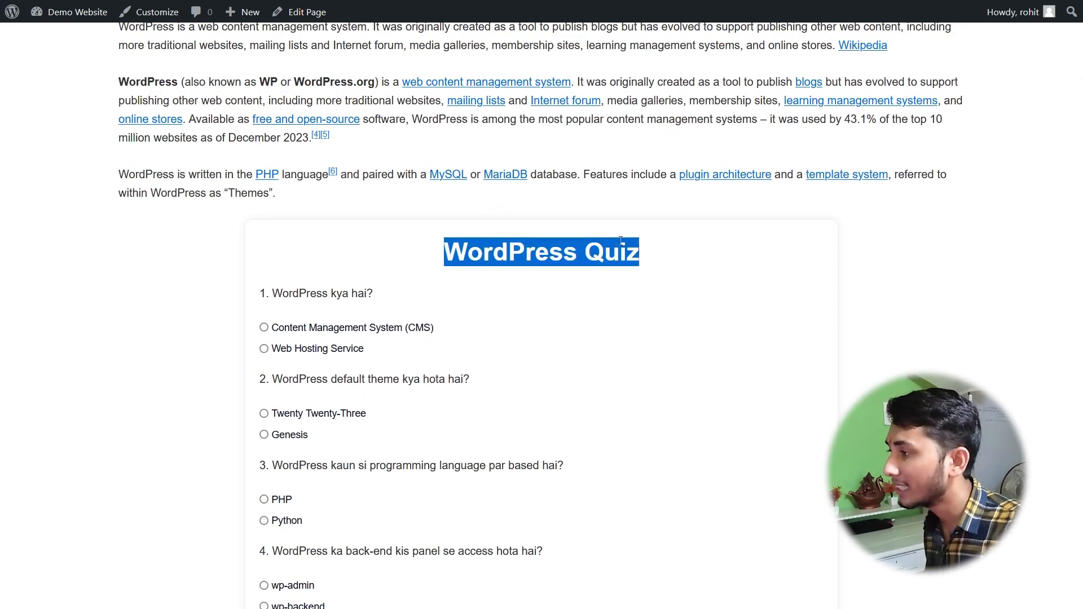
{"action": "scroll", "coordinate": [453, 293], "scroll_direction": "down", "scroll_amount": 3}
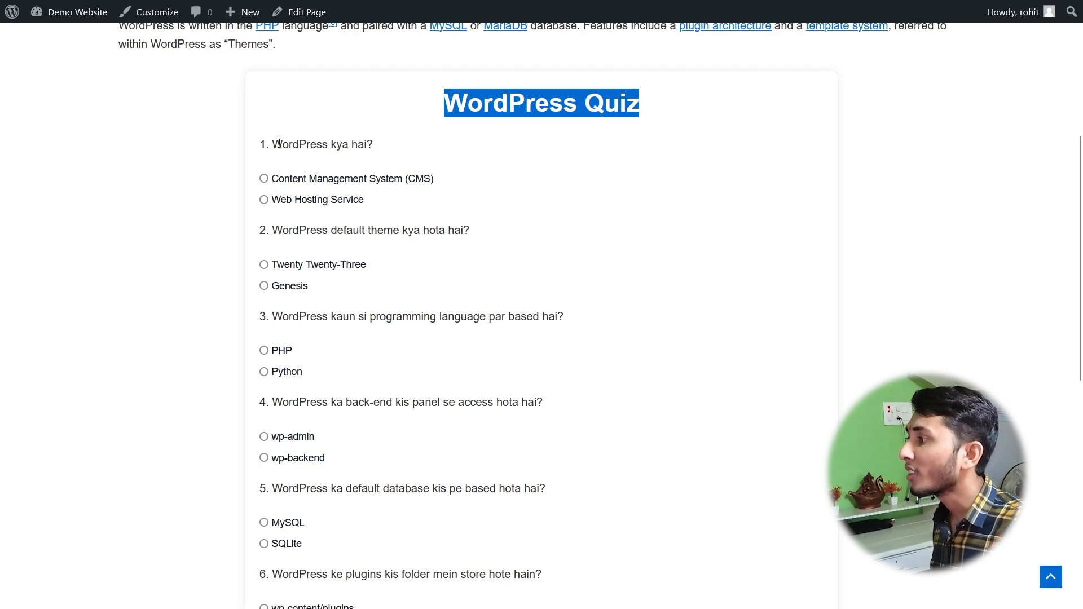
{"action": "left_click_drag", "start_coordinate": [283, 140], "coordinate": [379, 142]}
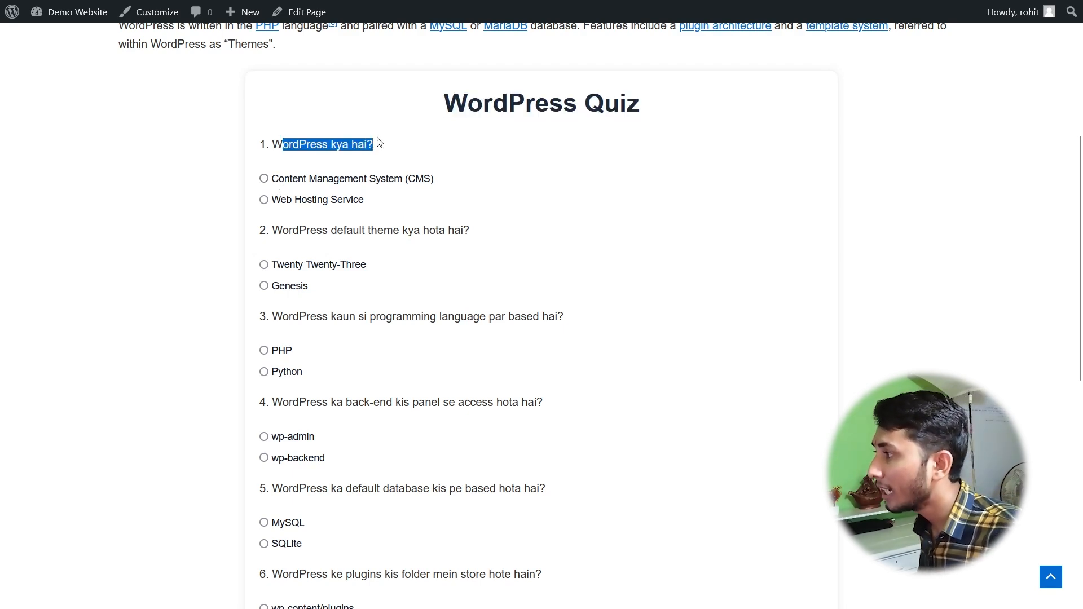
{"action": "left_click", "coordinate": [328, 181]}
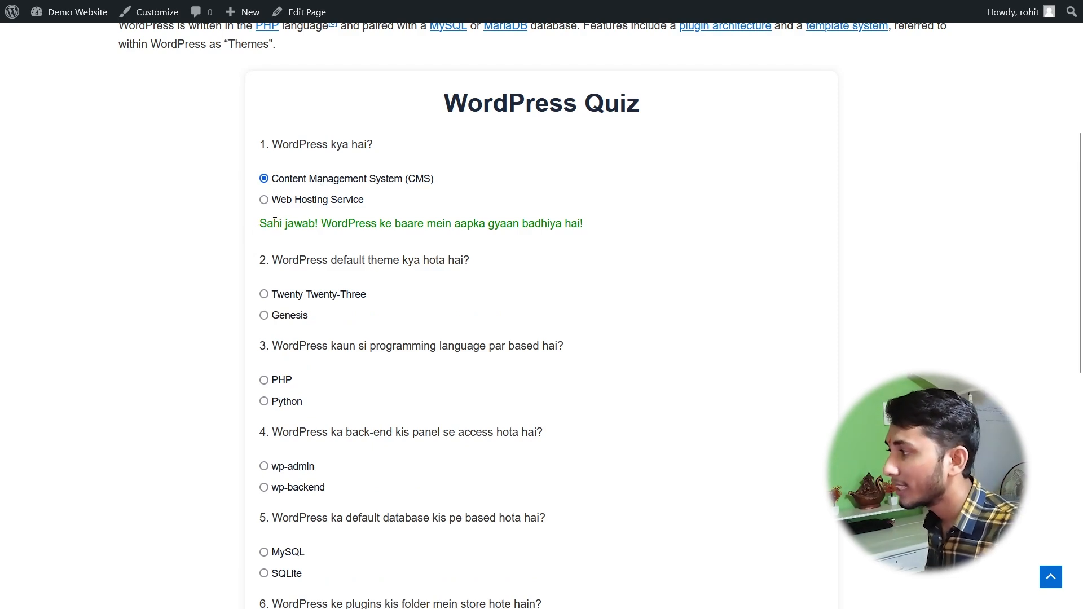
{"action": "left_click_drag", "start_coordinate": [274, 223], "coordinate": [439, 230]}
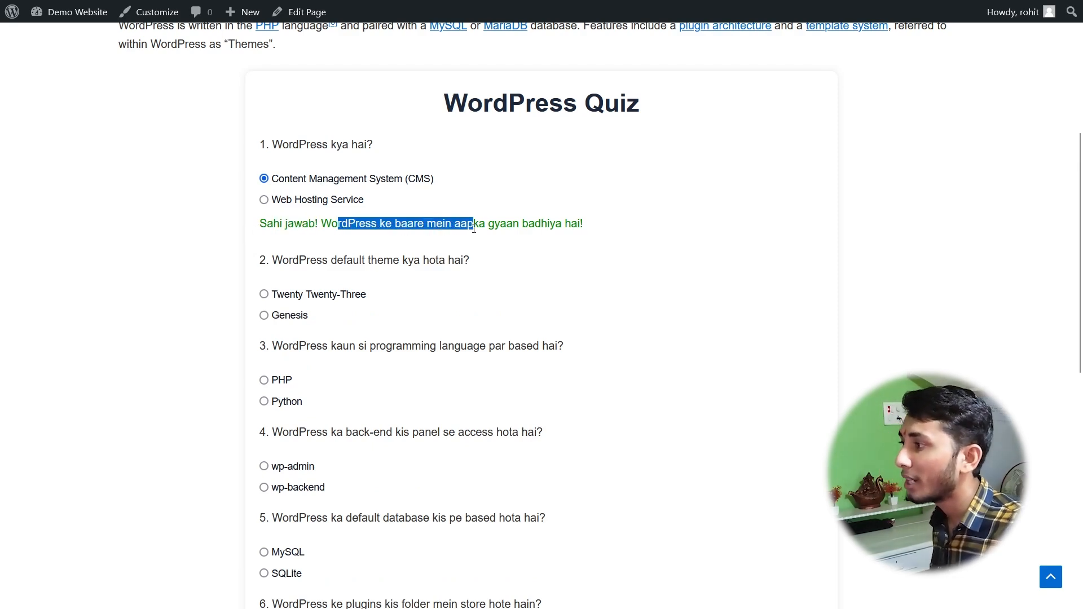
{"action": "left_click_drag", "start_coordinate": [511, 222], "coordinate": [595, 230]}
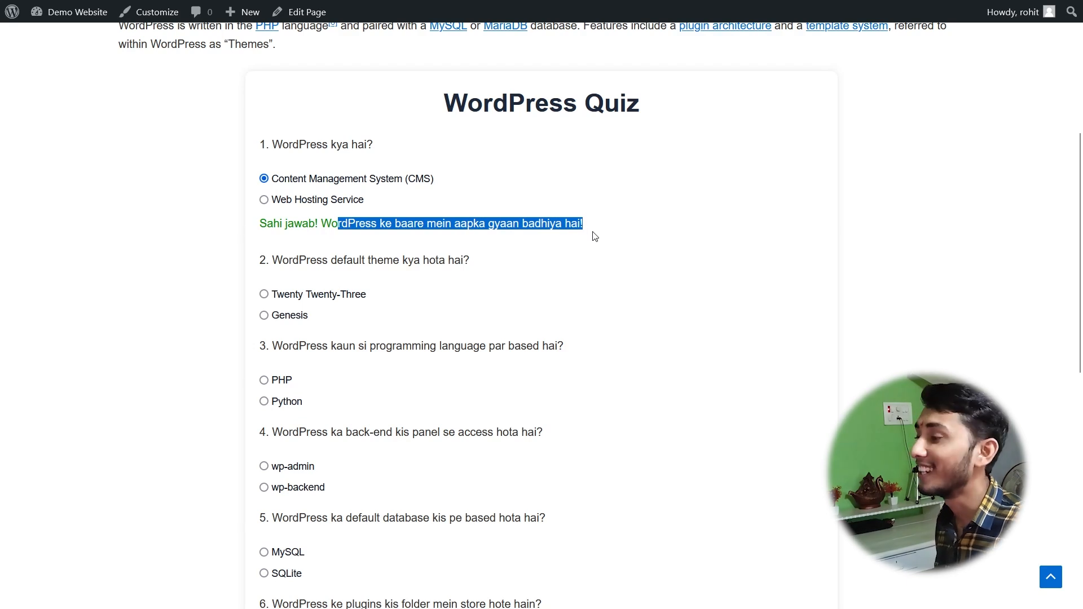
- Test question 1 with Web Hosting Service, reselect Content Management System (CMS), and look through the remaining questions
{"action": "left_click", "coordinate": [317, 202]}
{"action": "left_click", "coordinate": [306, 202]}
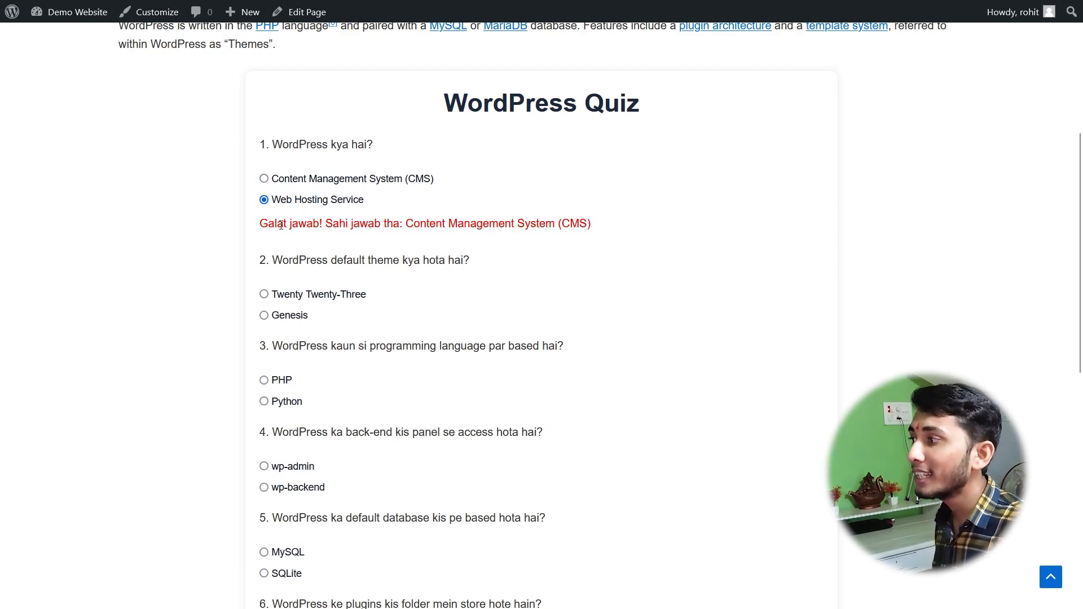
{"action": "left_click_drag", "start_coordinate": [349, 224], "coordinate": [585, 223]}
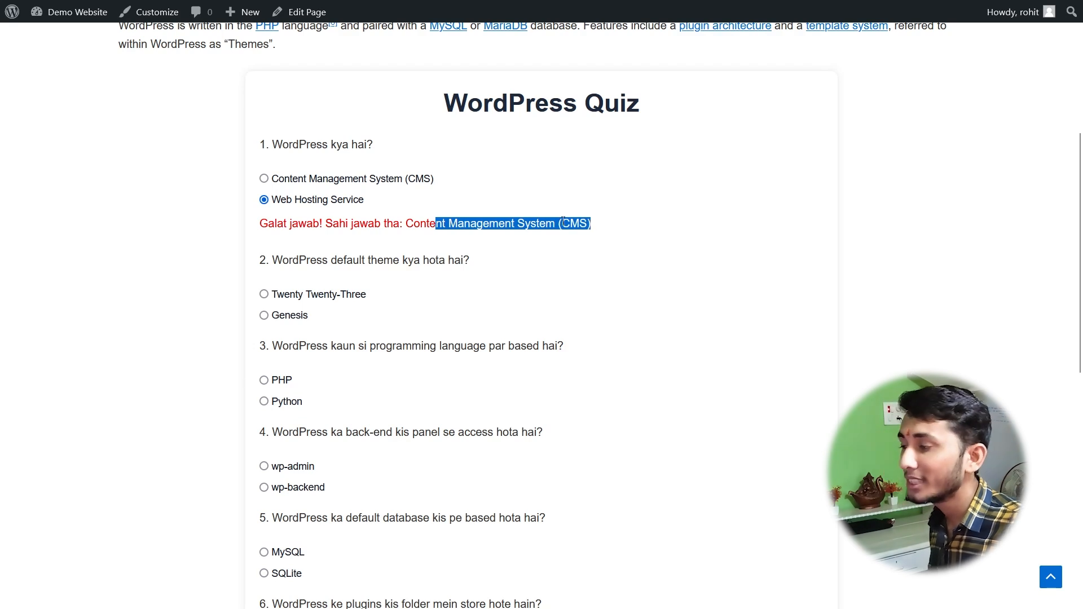
{"action": "left_click", "coordinate": [311, 180]}
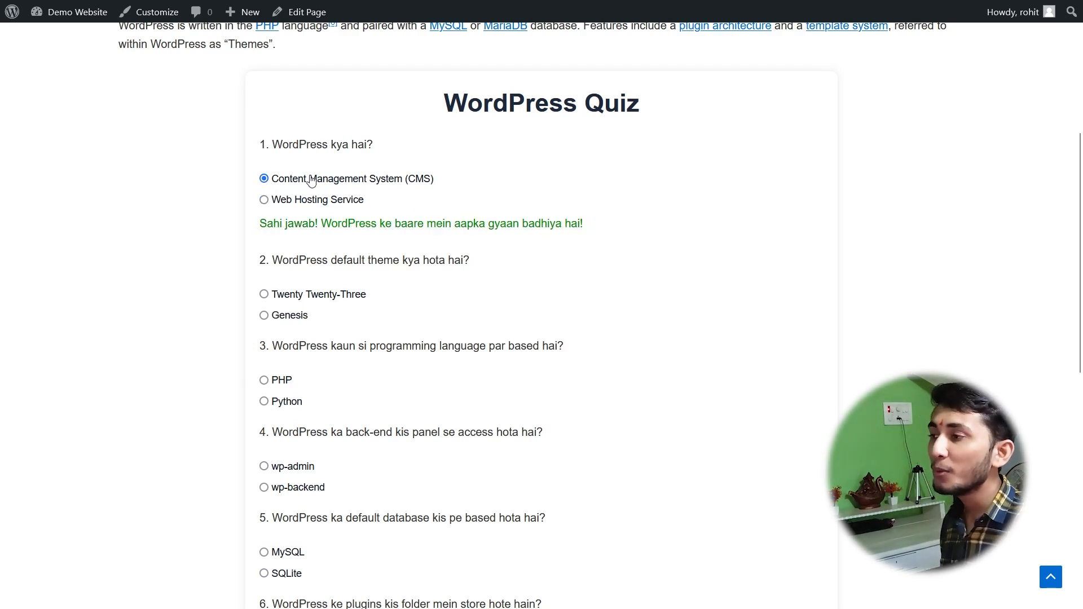
{"action": "scroll", "coordinate": [311, 180], "scroll_direction": "down", "scroll_amount": 10}
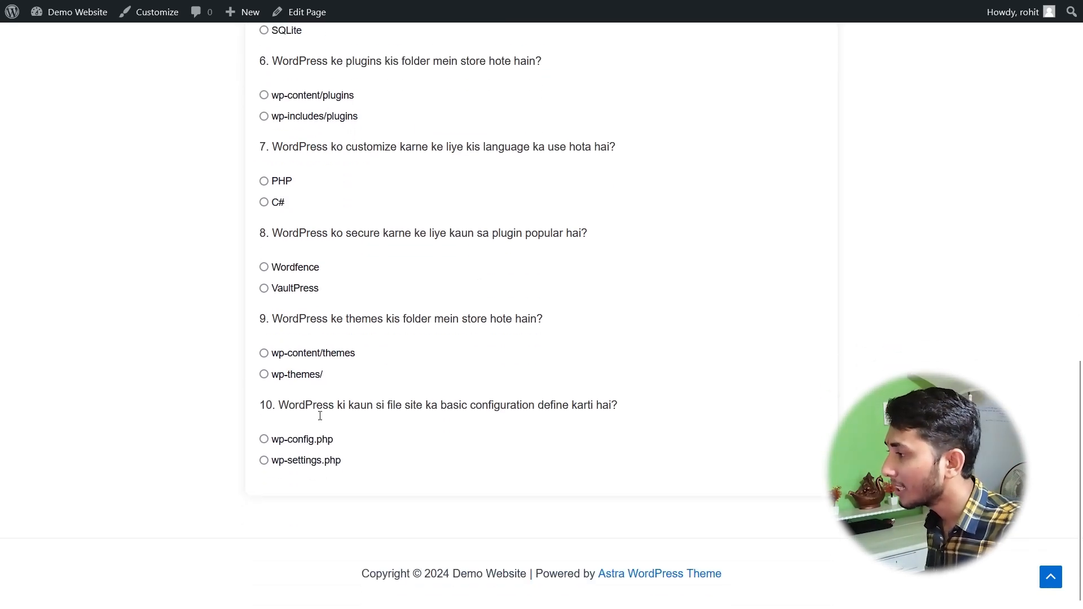
- Examine how the question texts are styled in the live quiz, comparing question 10 and question 1
{"action": "left_click_drag", "start_coordinate": [275, 403], "coordinate": [658, 419]}
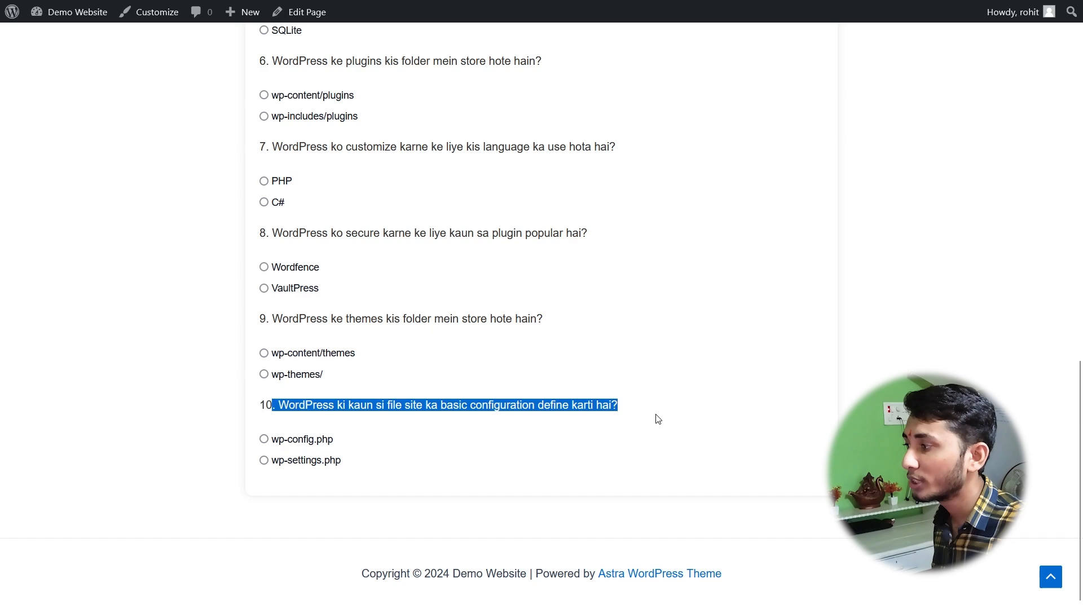
{"action": "left_click", "coordinate": [481, 443]}
{"action": "scroll", "coordinate": [489, 435], "scroll_direction": "up", "scroll_amount": 15}
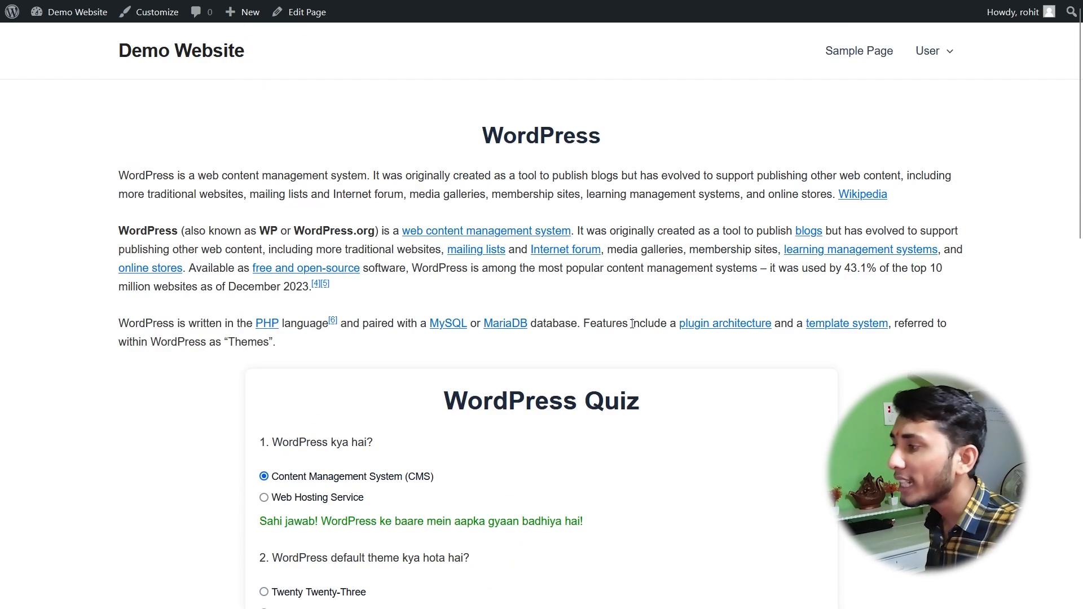
{"action": "left_click_drag", "start_coordinate": [284, 442], "coordinate": [416, 443]}
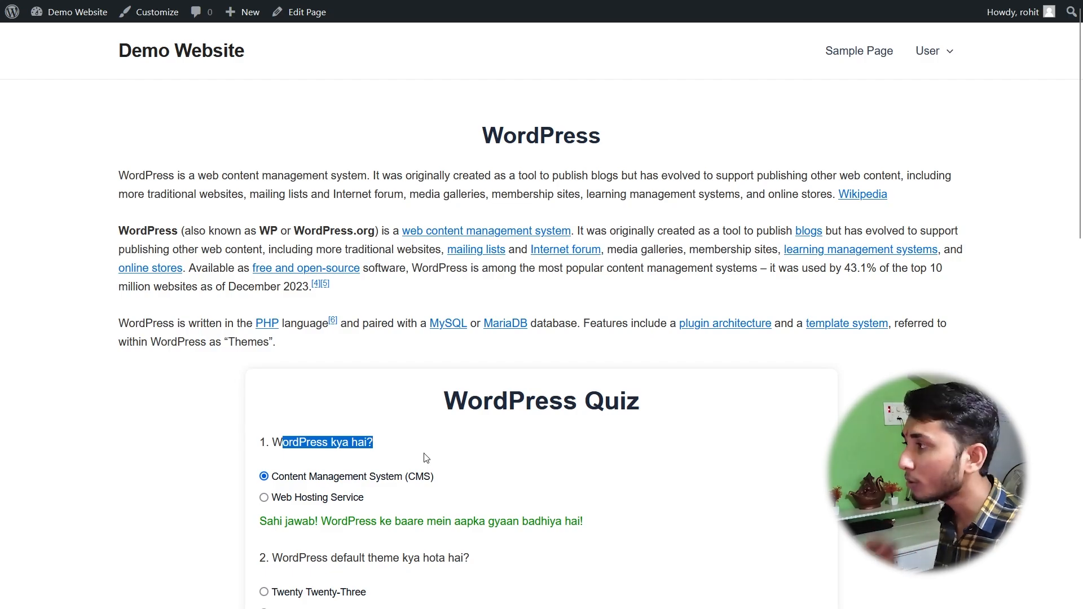
- Switch to ChatGPT, review its reply to "isme jo 10 questions hai unko bold kar do", and copy the revised HTML quiz code
{"action": "key", "text": "alt+Tab"}
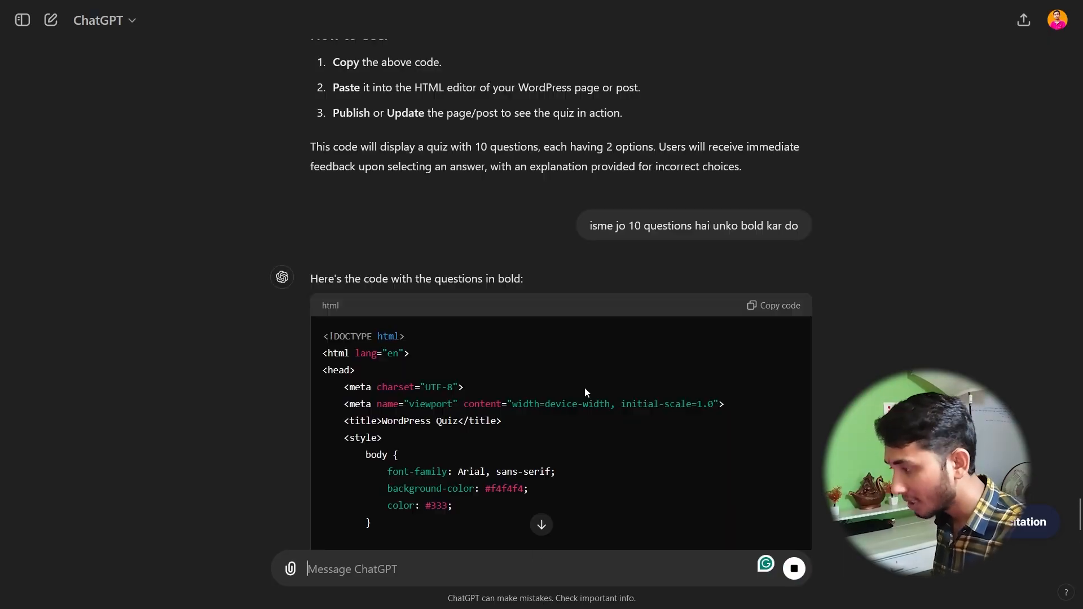
{"action": "left_click_drag", "start_coordinate": [597, 222], "coordinate": [824, 236]}
{"action": "scroll", "coordinate": [639, 313], "scroll_direction": "down", "scroll_amount": 10}
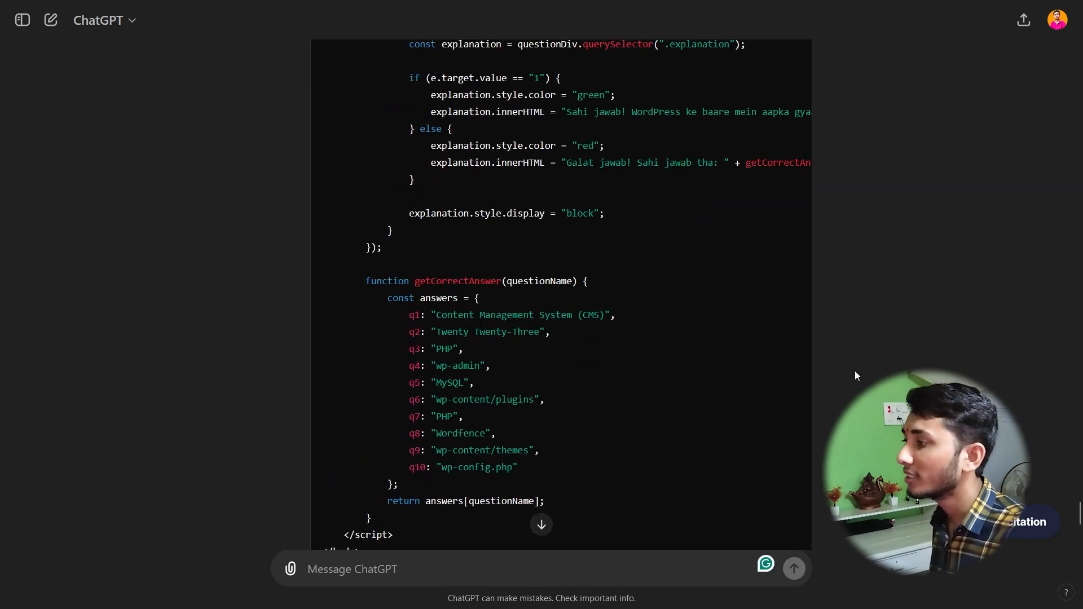
{"action": "scroll", "coordinate": [855, 372], "scroll_direction": "up", "scroll_amount": 20}
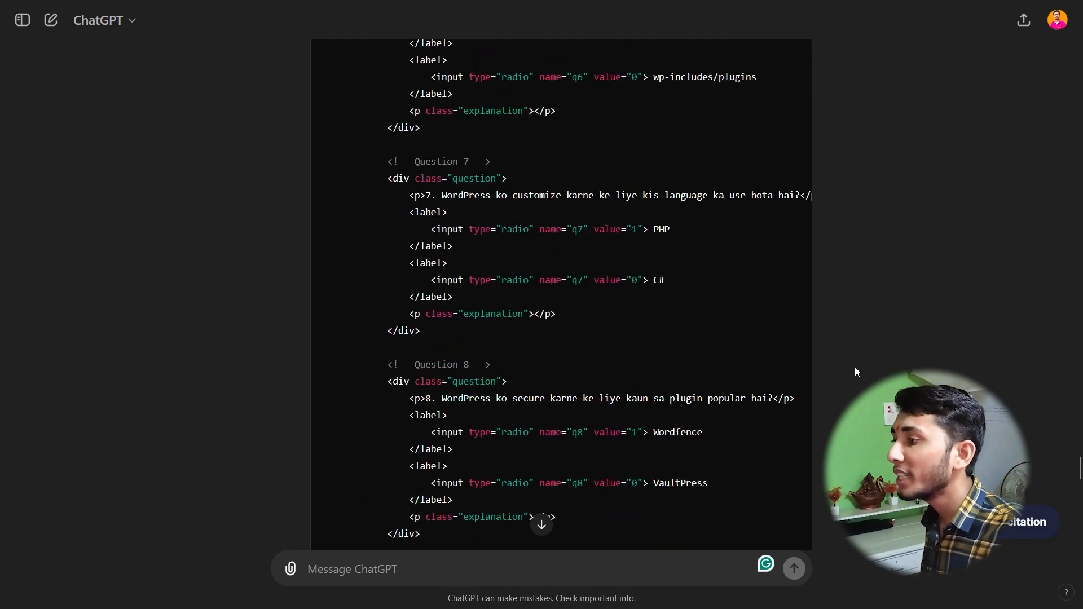
{"action": "scroll", "coordinate": [857, 359], "scroll_direction": "up", "scroll_amount": 15}
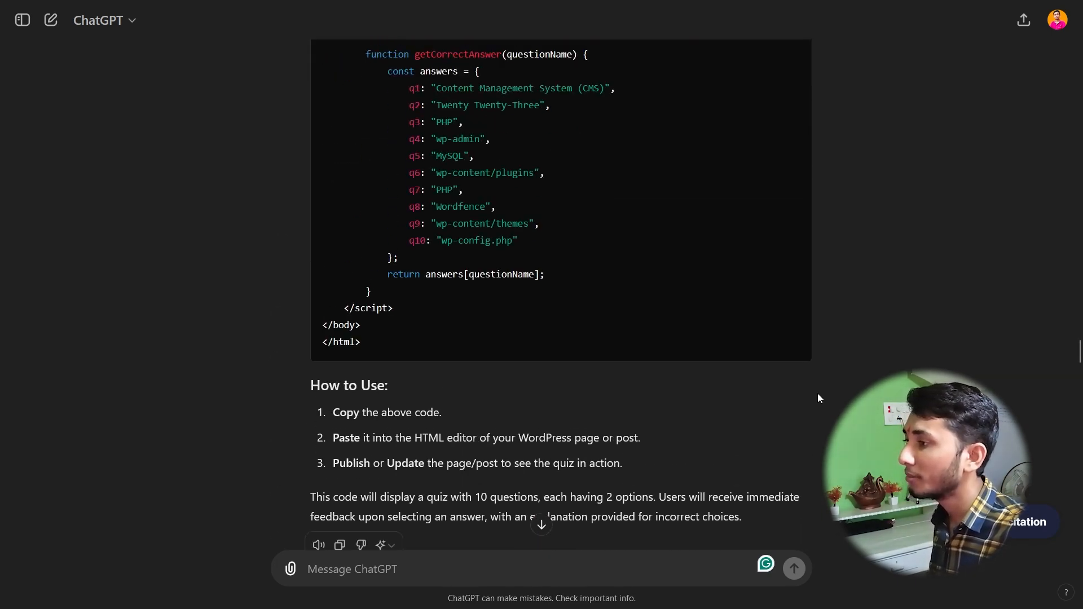
{"action": "scroll", "coordinate": [817, 394], "scroll_direction": "down", "scroll_amount": 3}
{"action": "left_click", "coordinate": [775, 292]}
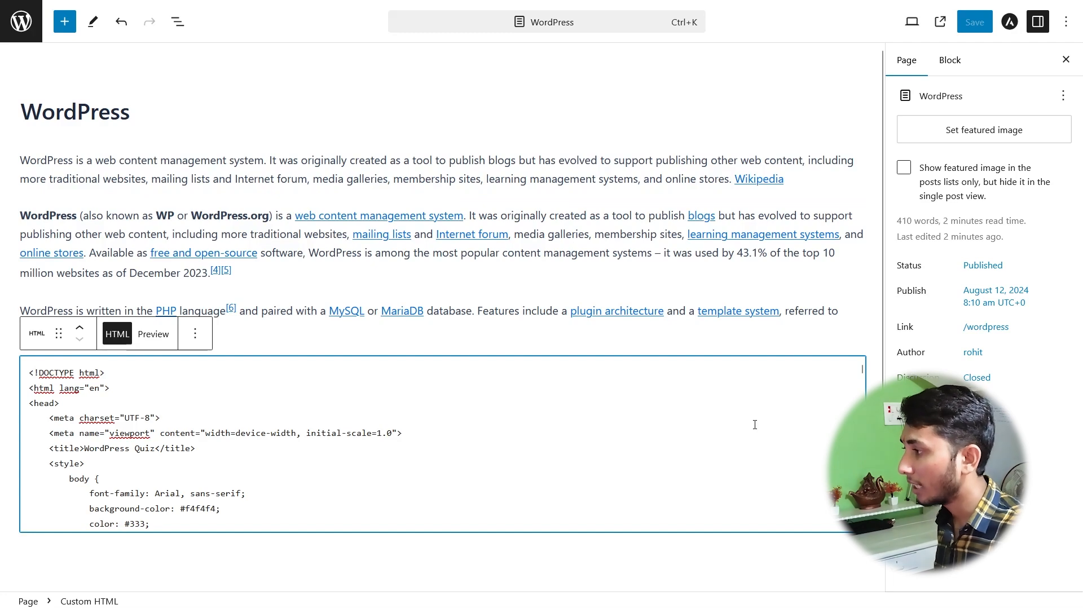
- Replace all code in the WordPress page's Custom HTML block with the copied bold-question quiz code
{"action": "key", "text": "ctrl+a"}
{"action": "key", "text": "BackSpace"}
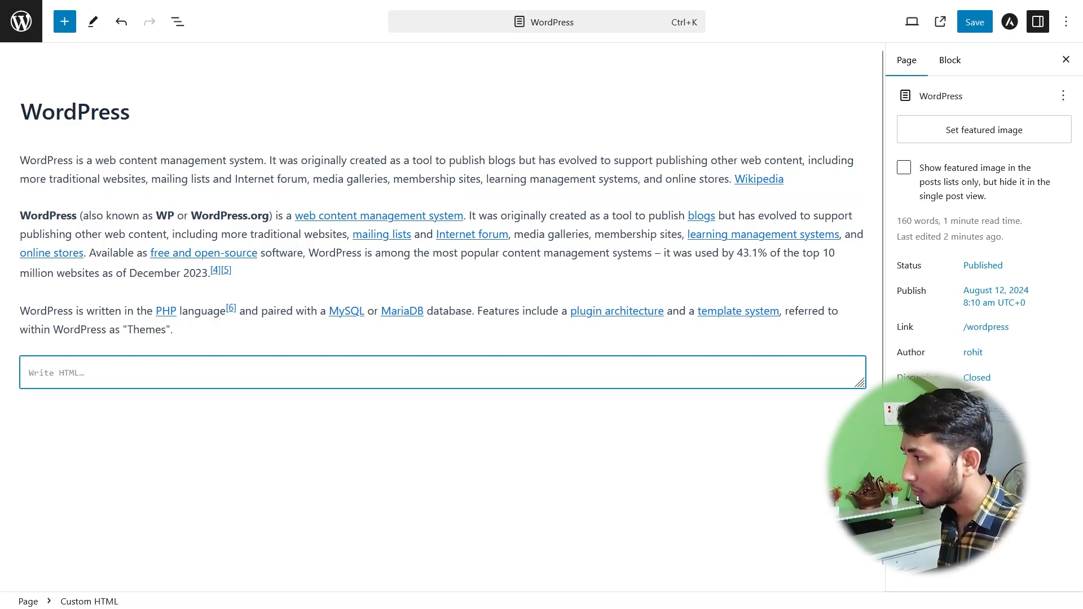
{"action": "key", "text": "ctrl+v"}
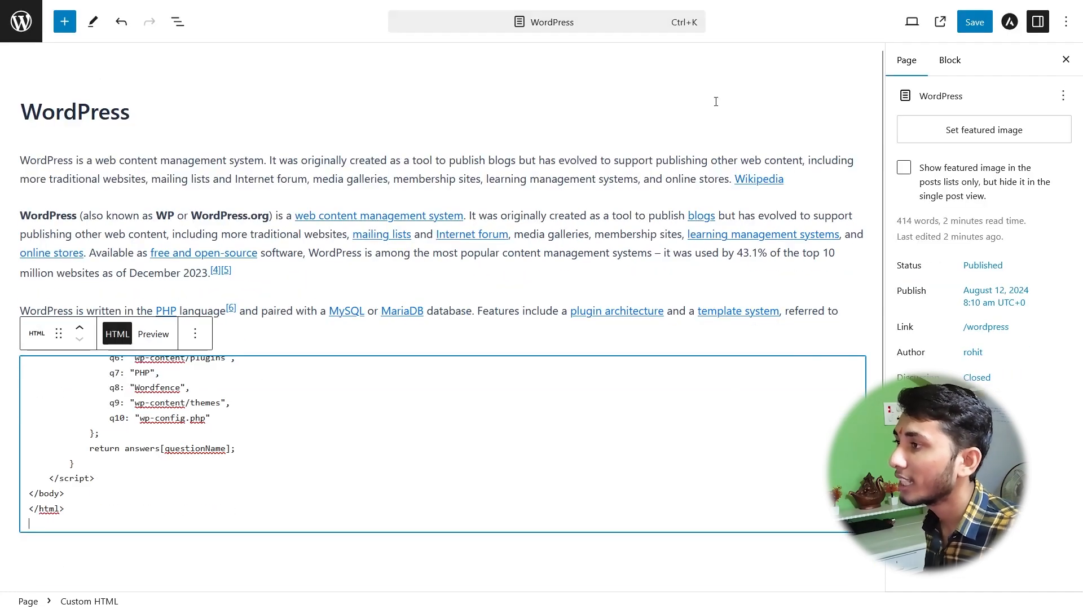
- Save the WordPress page and reload its live view on the Demo Website at the quiz section
{"action": "left_click", "coordinate": [971, 27]}
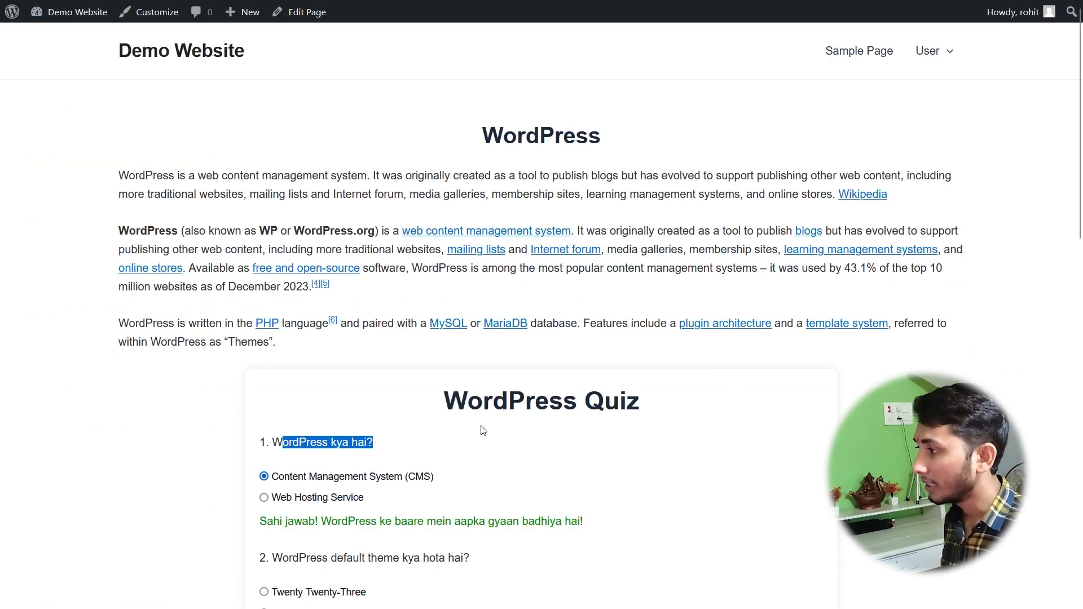
{"action": "scroll", "coordinate": [702, 413], "scroll_direction": "down", "scroll_amount": 3}
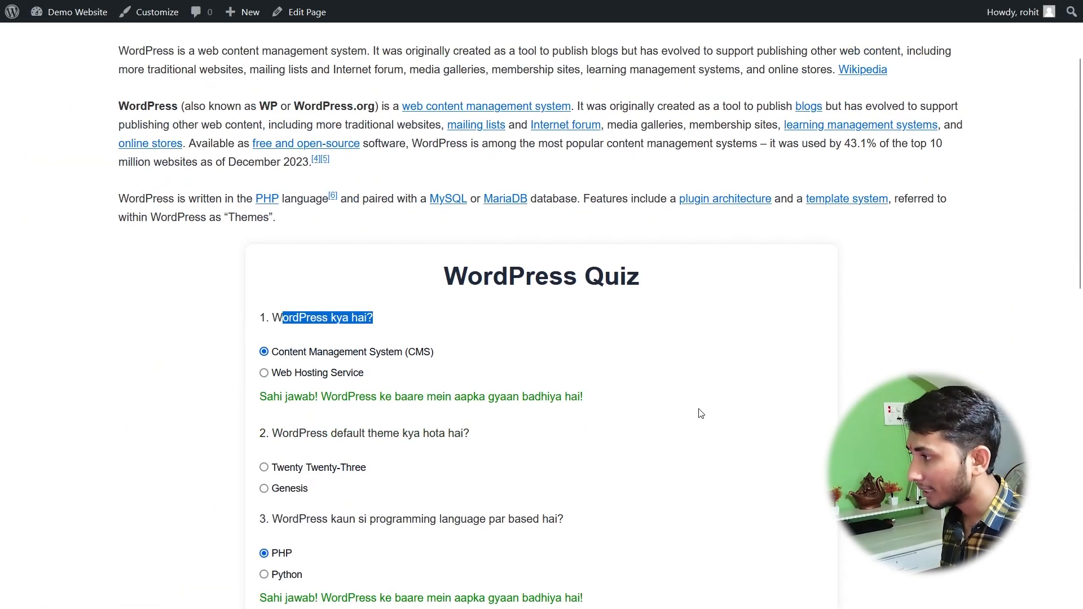
{"action": "key", "text": "F5"}
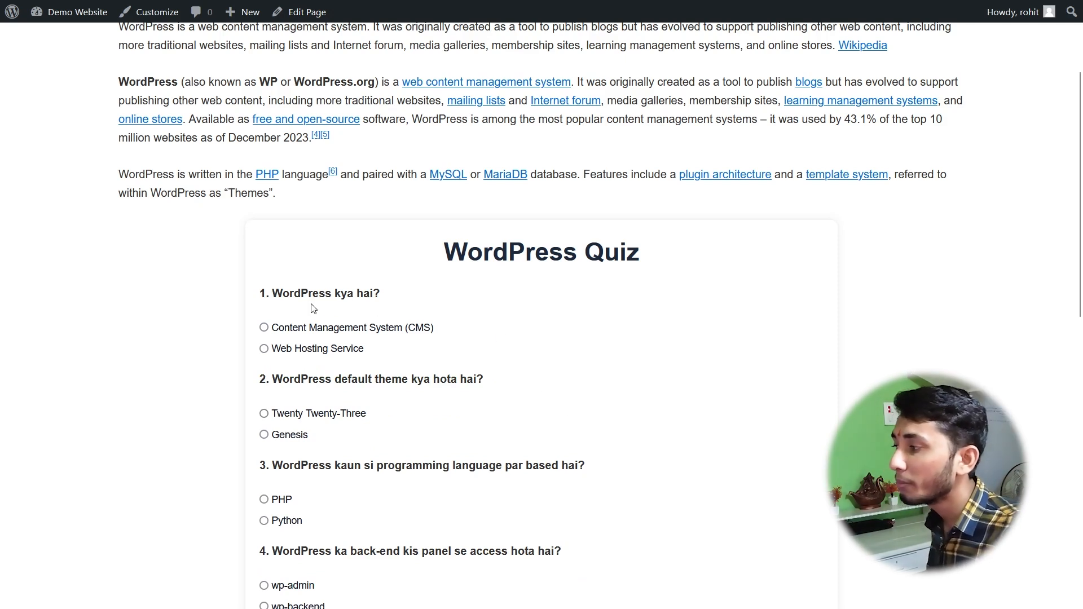
- Test question 1 of the revised live quiz with Content Management System (CMS) and with Web Hosting Service
{"action": "left_click", "coordinate": [426, 330]}
{"action": "left_click", "coordinate": [343, 351]}
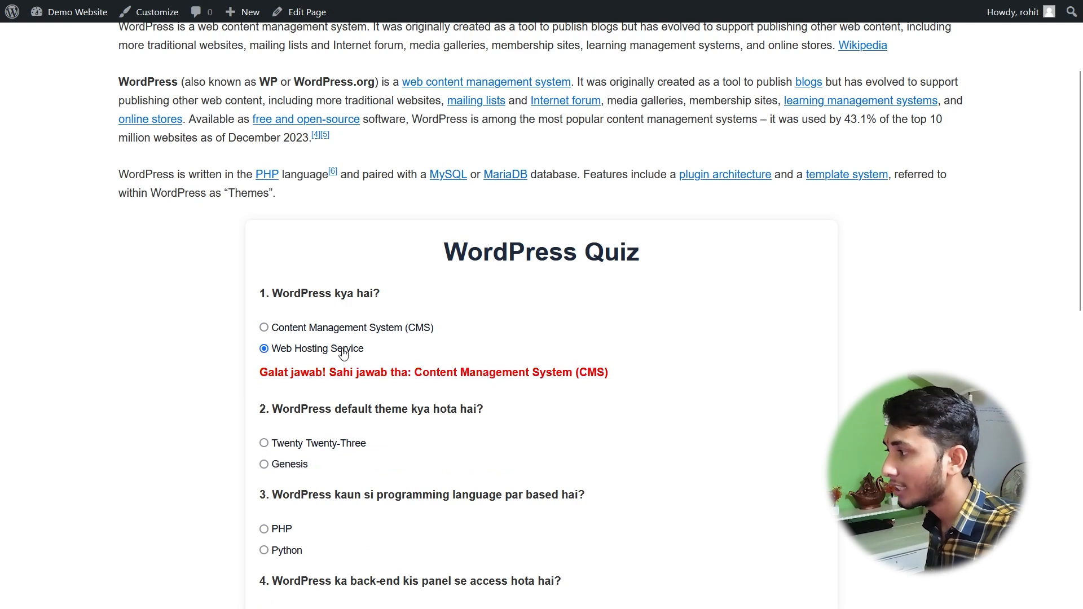